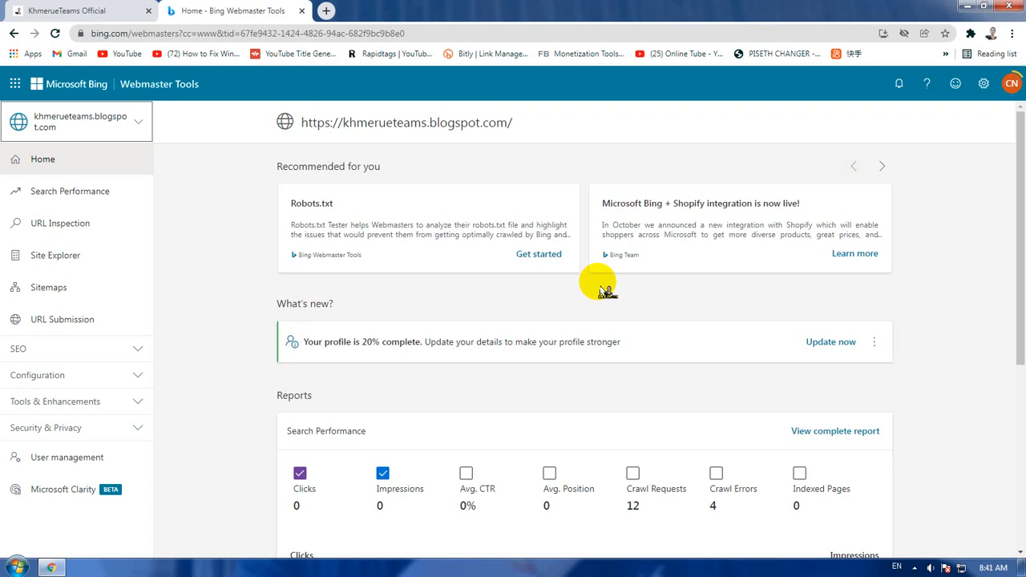
left_click(223, 331)
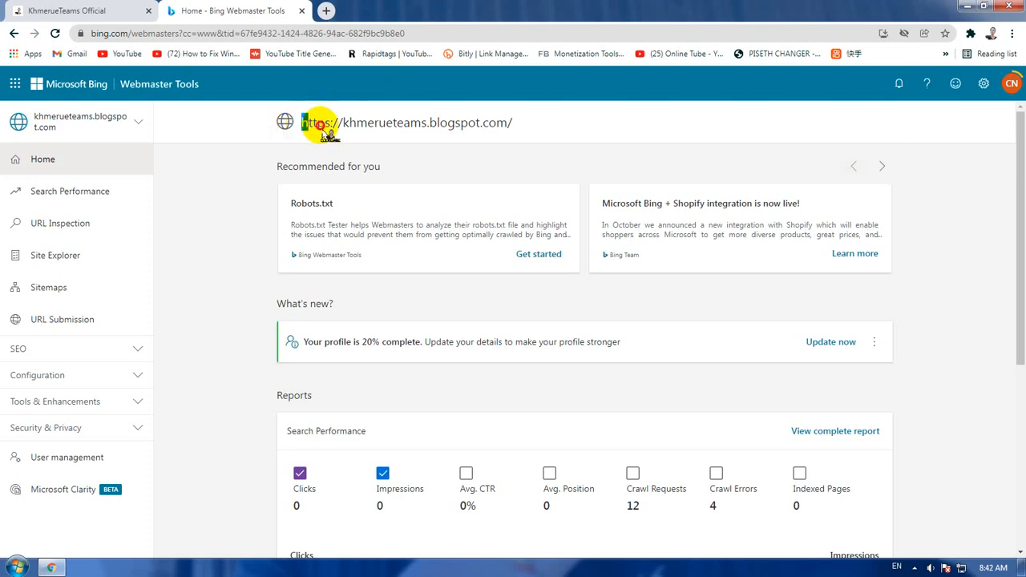
left_click_drag(306, 123, 575, 148)
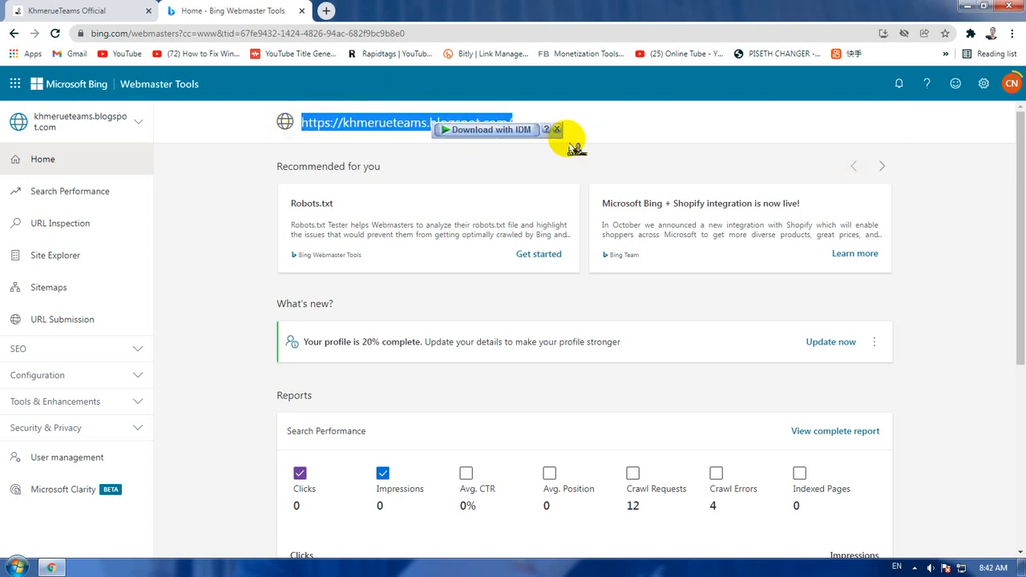
left_click(235, 288)
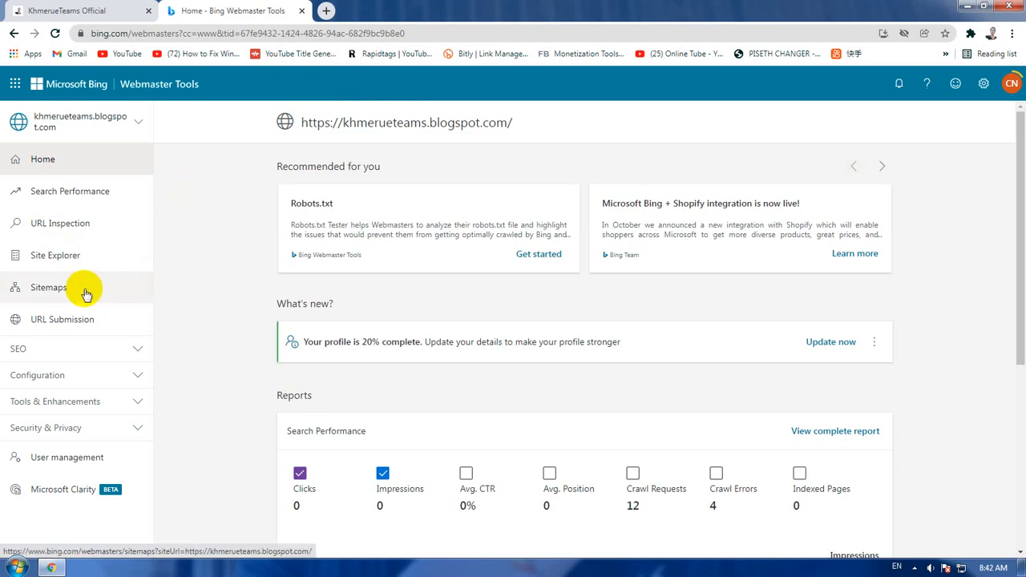
- Start adding another site from the Bing Webmaster Tools site list
left_click(120, 122)
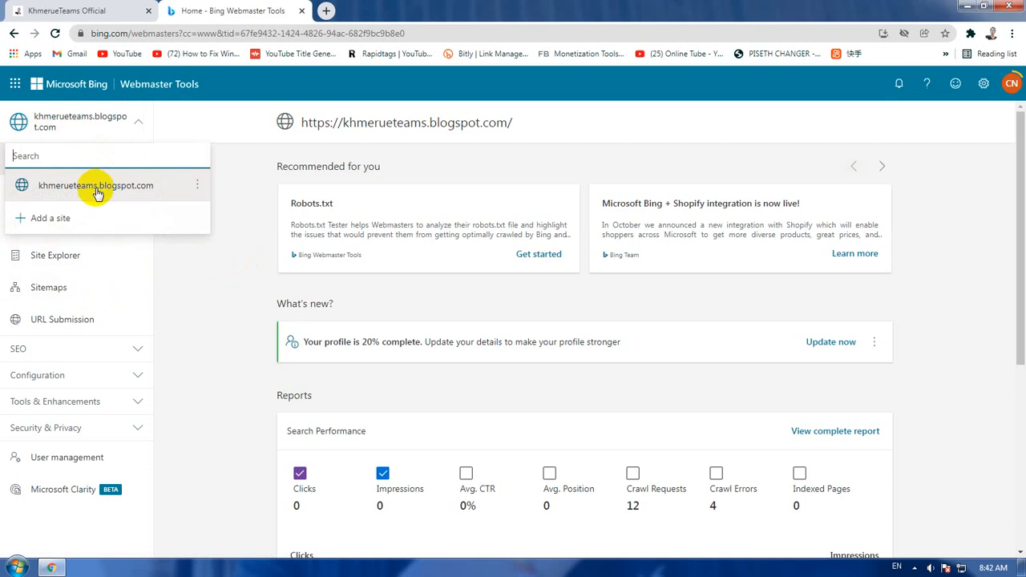
left_click(67, 224)
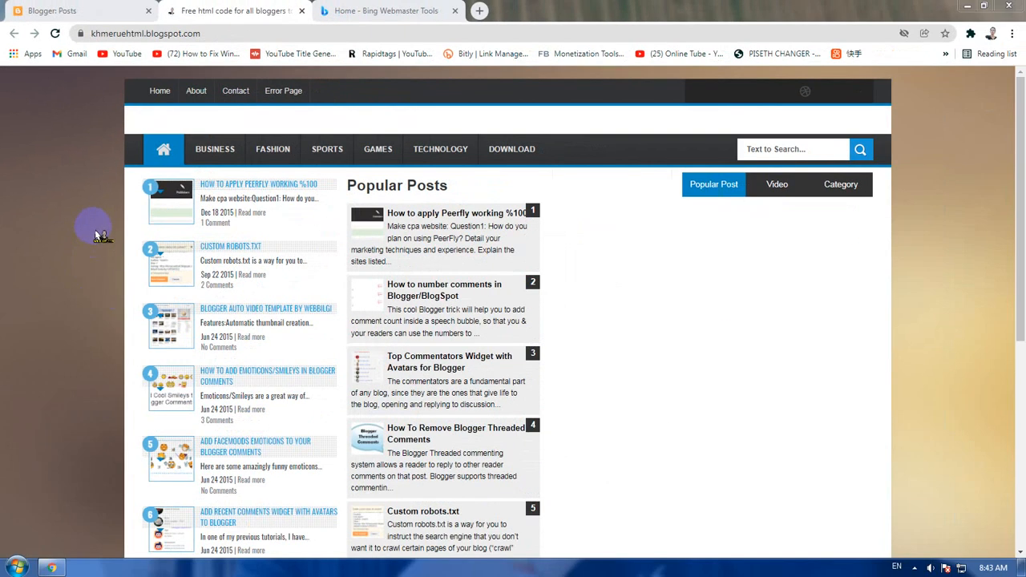
left_click(74, 11)
left_click(241, 11)
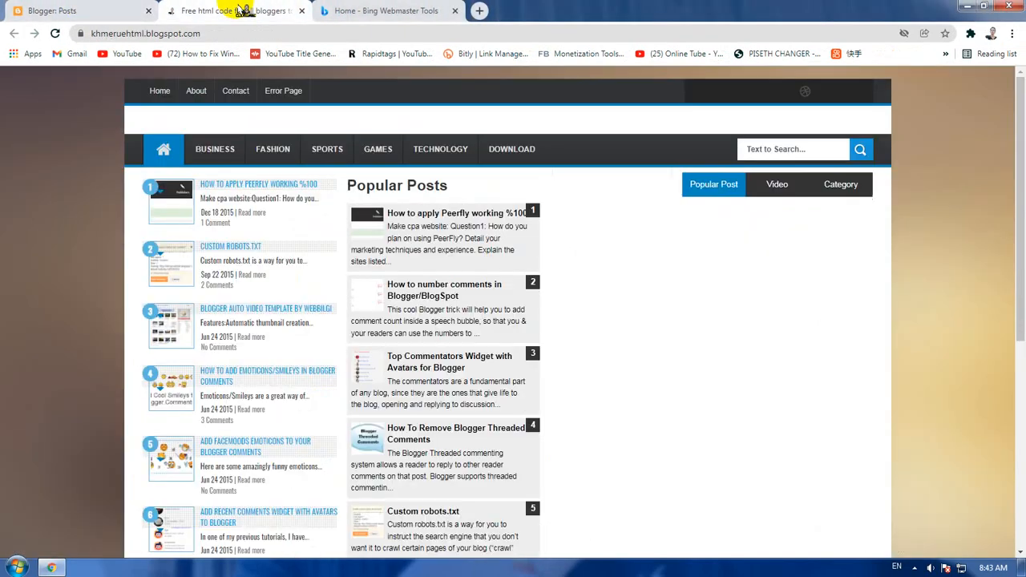
left_click(178, 34)
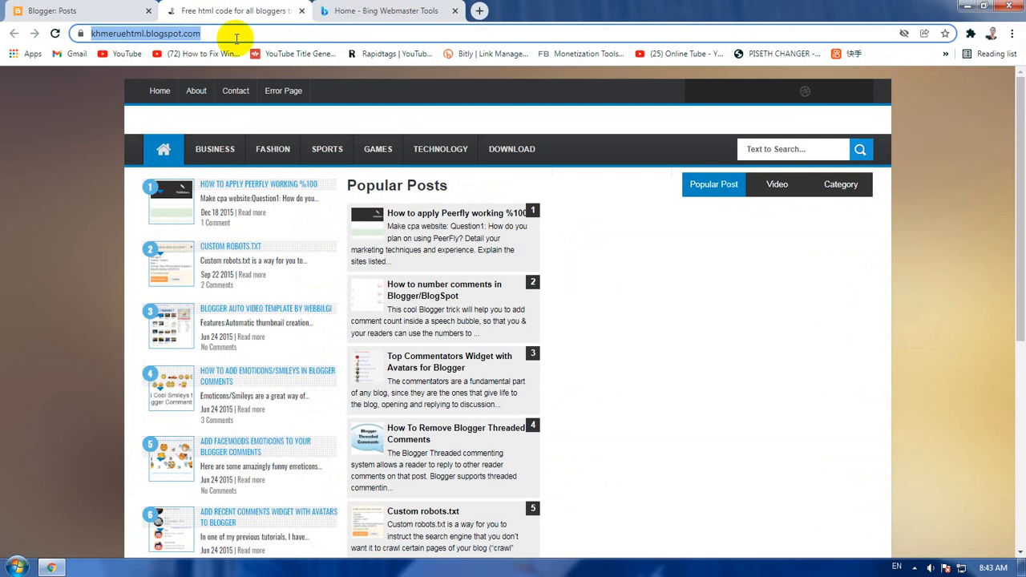
left_click(266, 33)
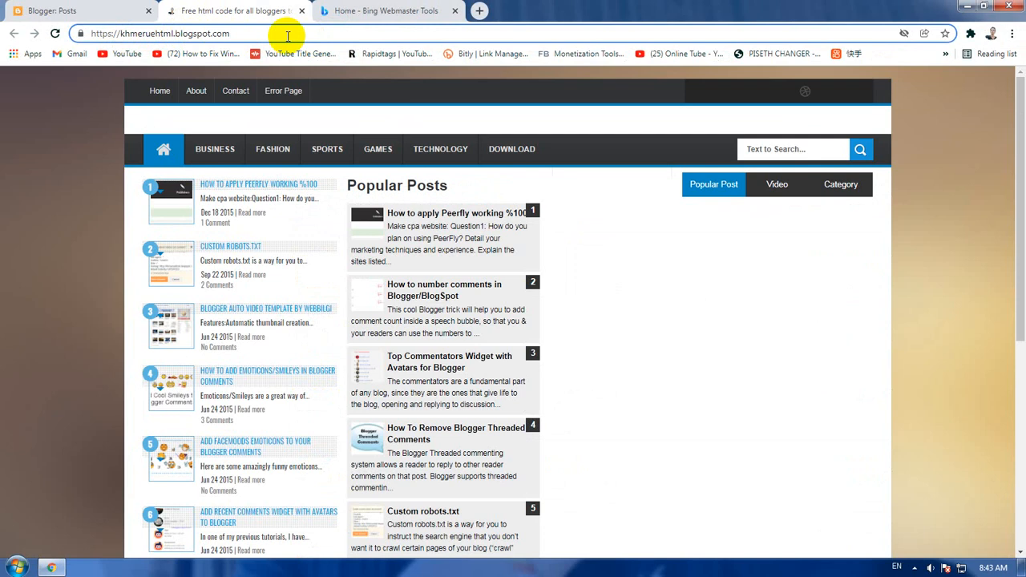
type("/")
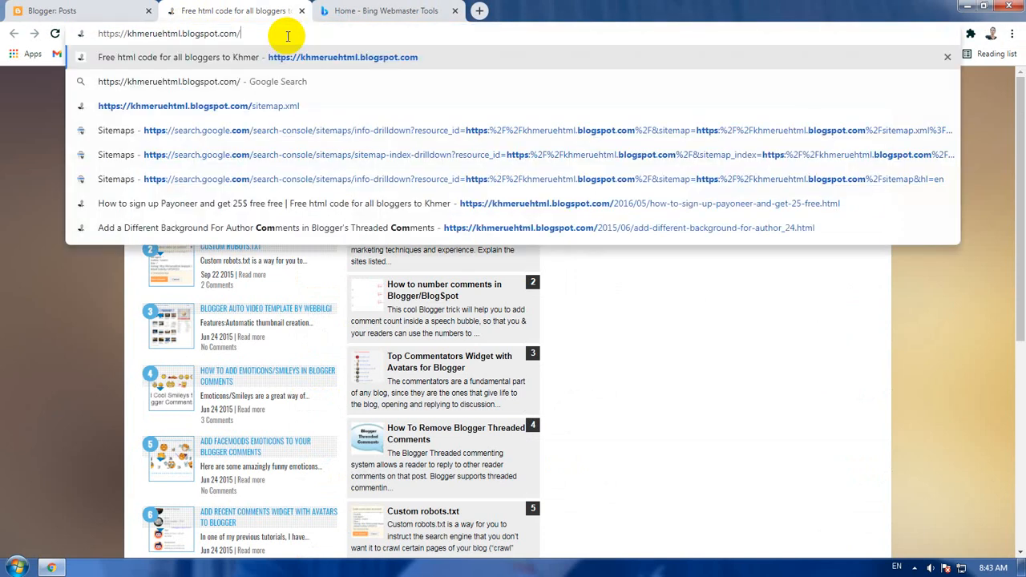
type("si")
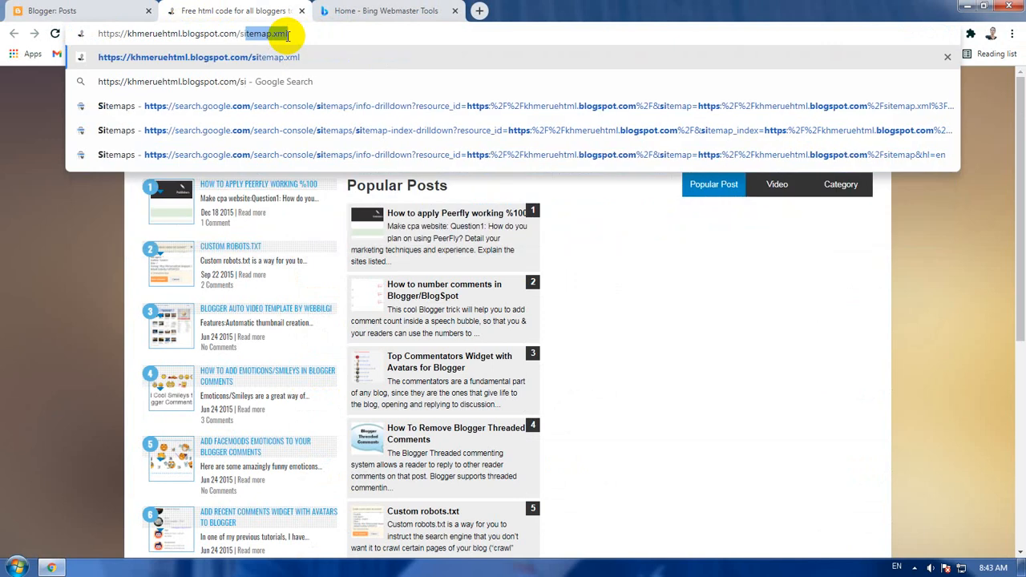
type("tem")
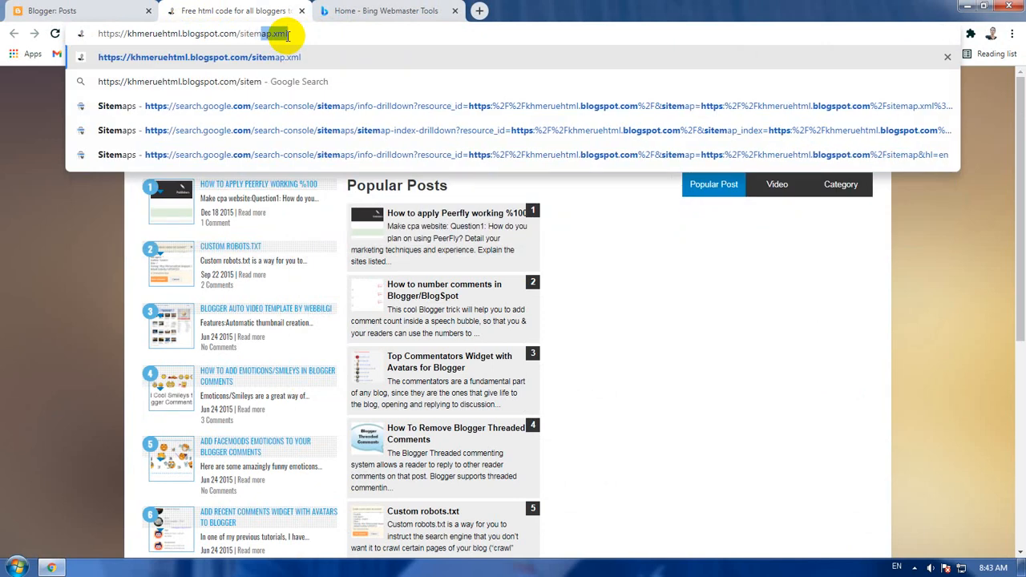
type("ap")
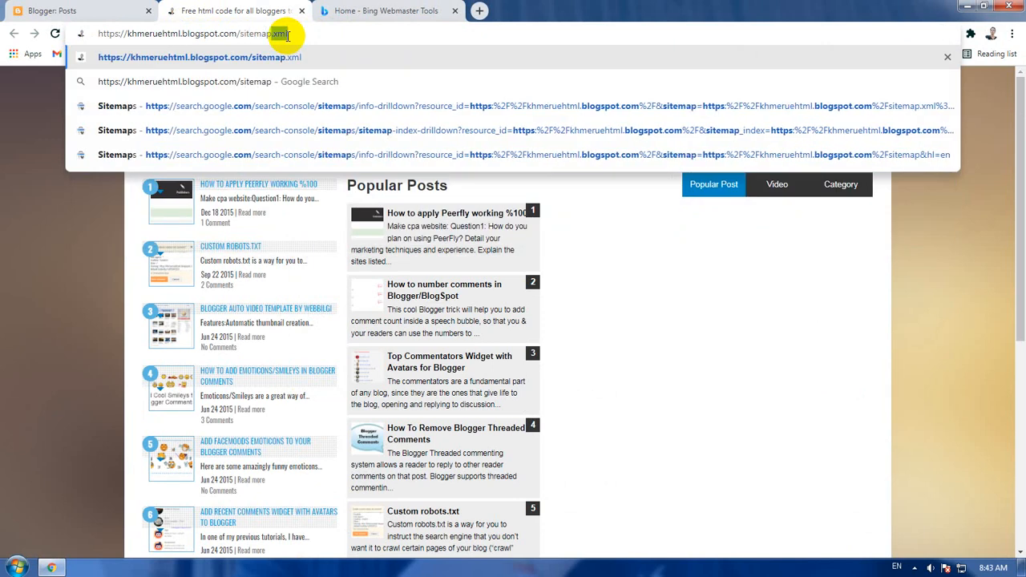
type(".xml")
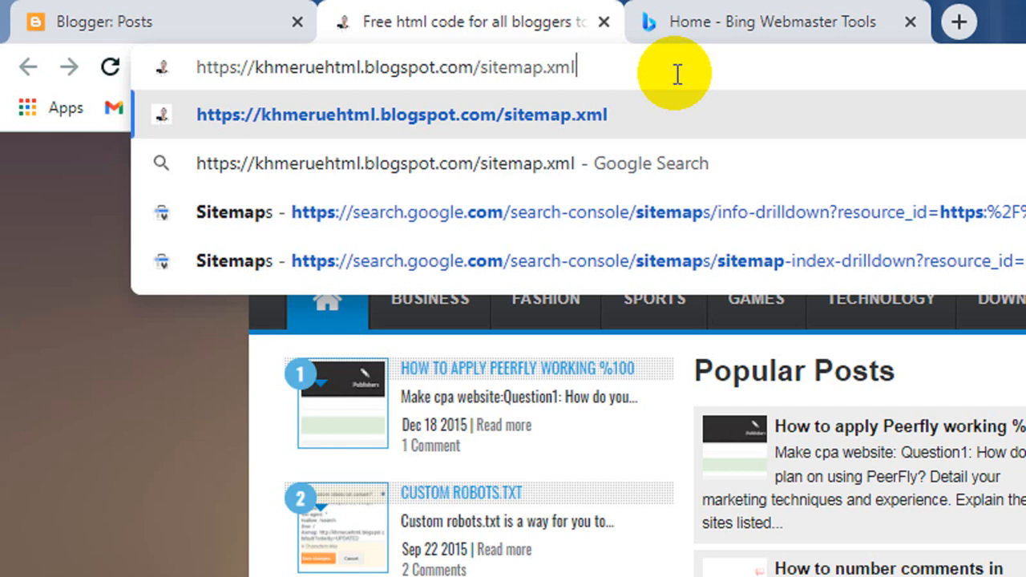
key("Return")
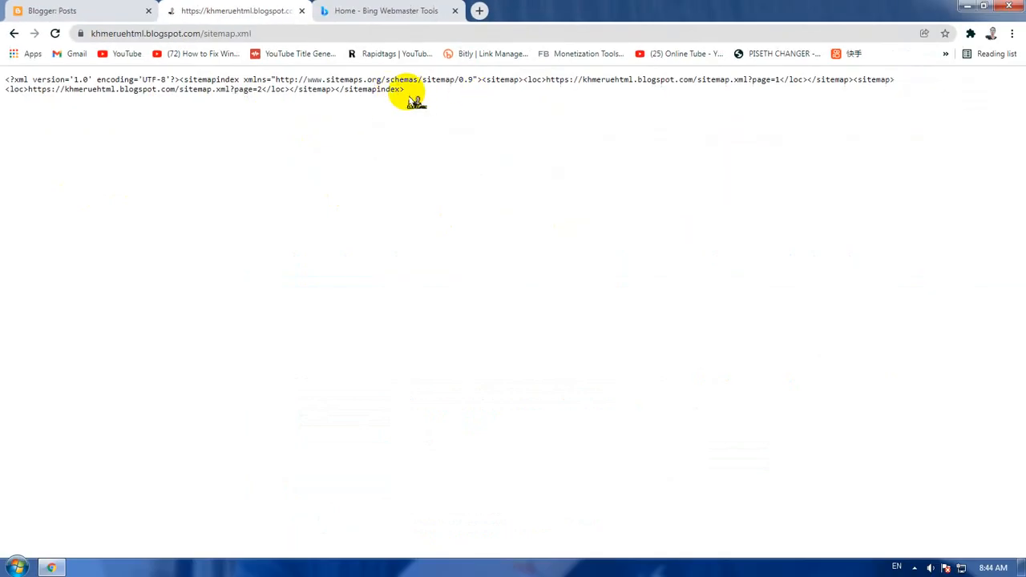
left_click_drag(6, 80, 600, 107)
left_click(519, 166)
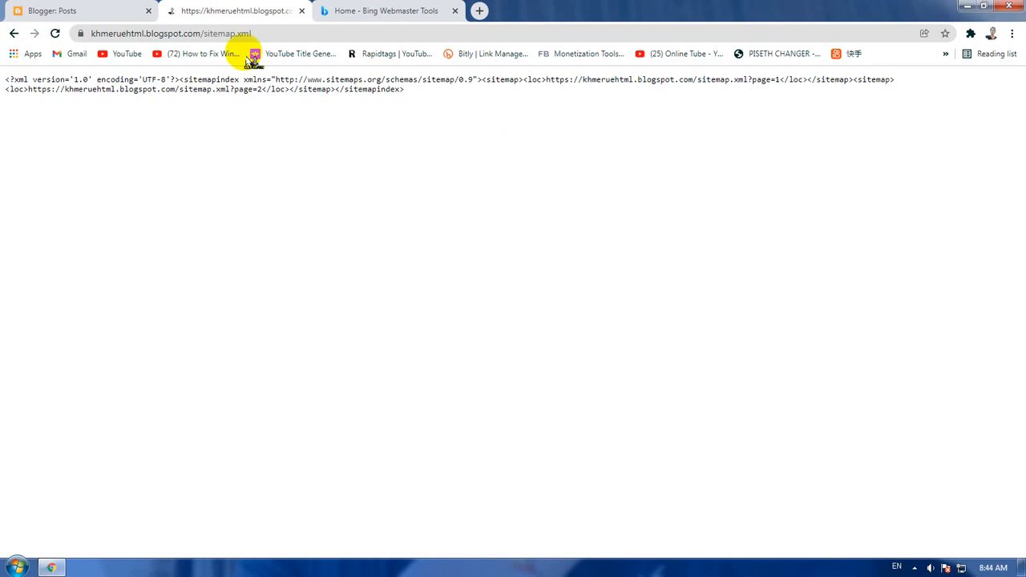
- Open the blog's settings in Blogger and examine the custom robots.txt options under Crawlers and indexing
left_click(58, 11)
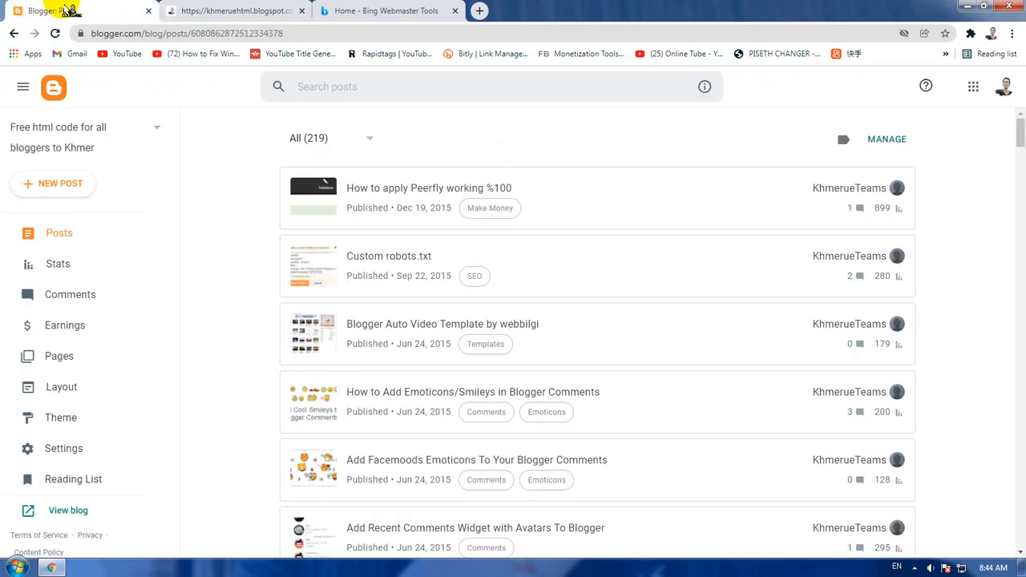
left_click(78, 454)
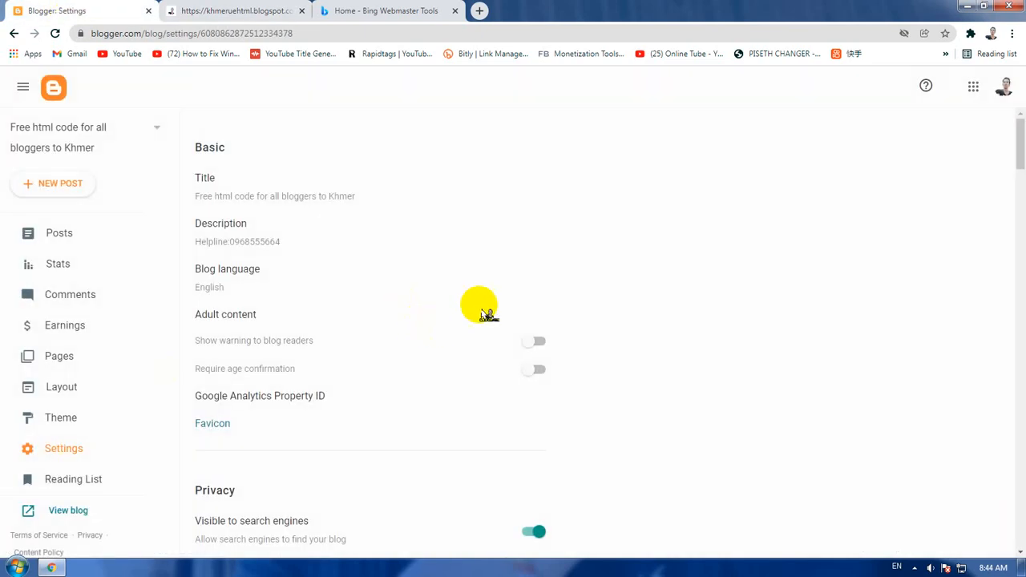
scroll(486, 304, "down", 5)
scroll(499, 307, "down", 4)
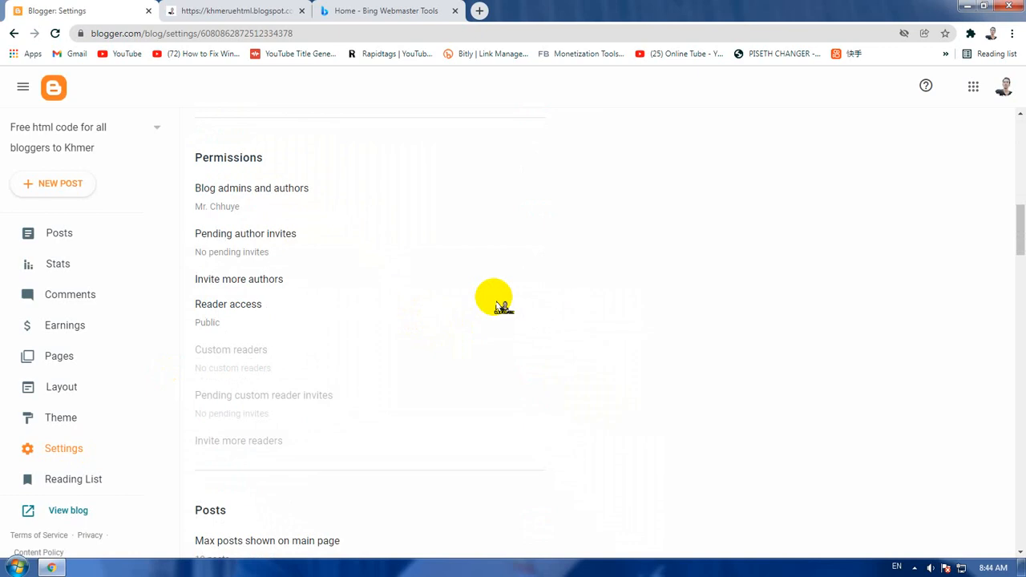
scroll(498, 307, "down", 5)
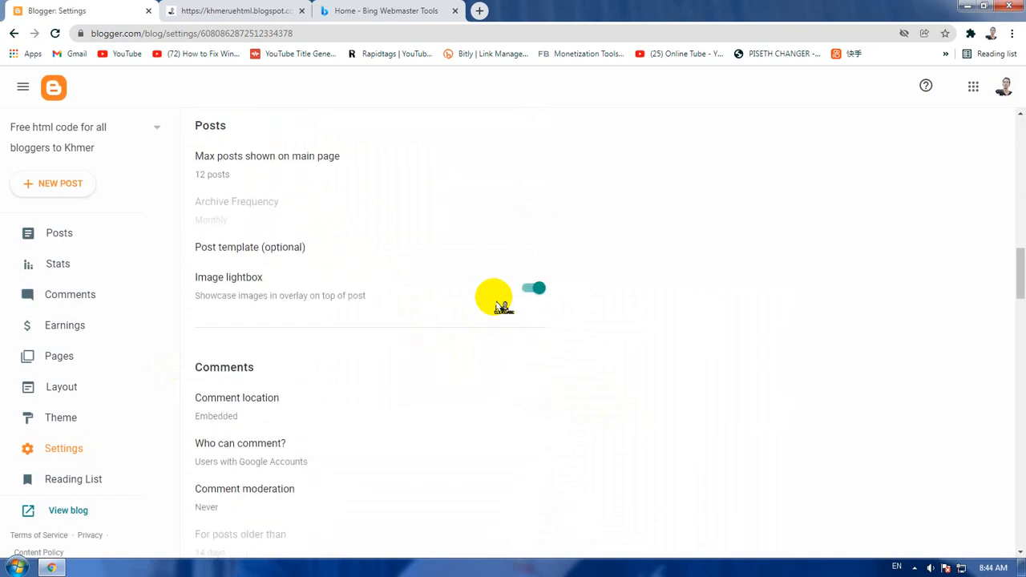
scroll(498, 307, "down", 7)
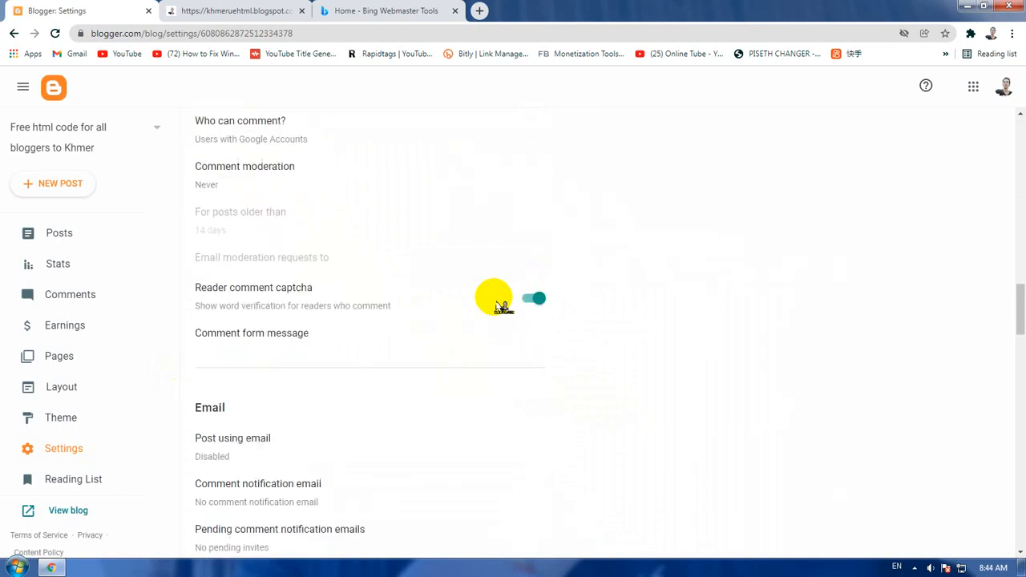
scroll(499, 307, "down", 3)
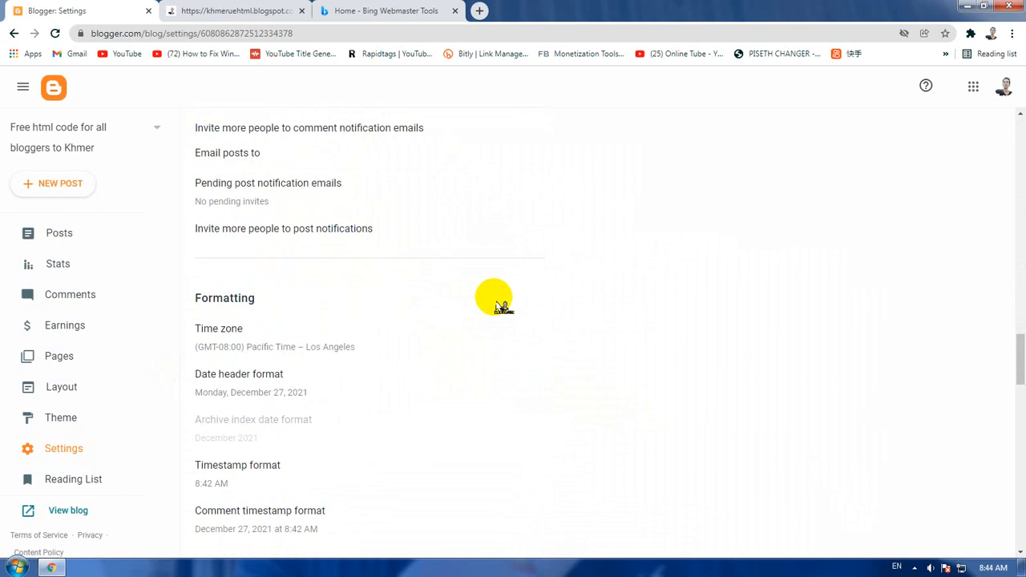
scroll(498, 307, "down", 3)
scroll(497, 303, "down", 1)
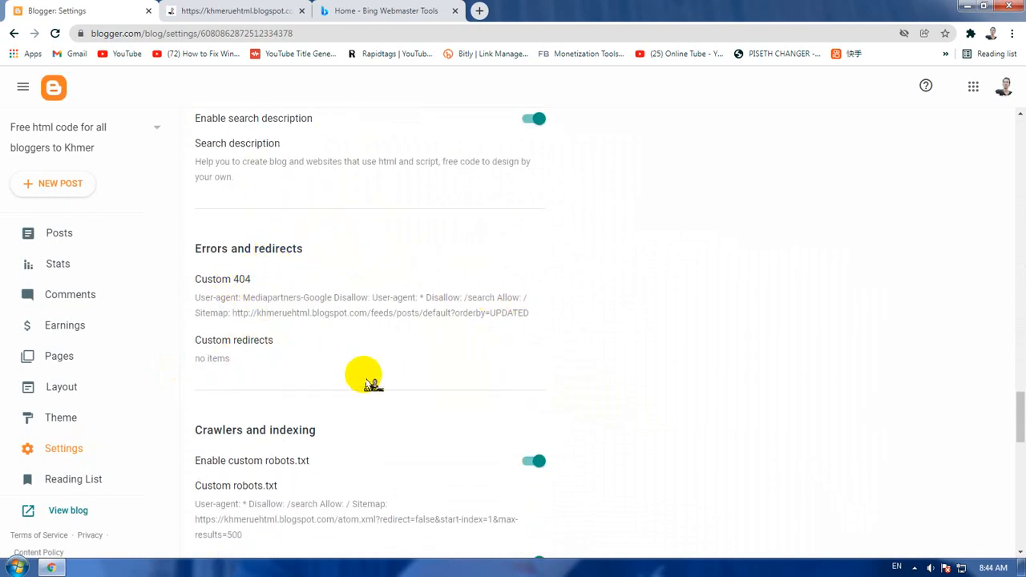
scroll(366, 378, "down", 1)
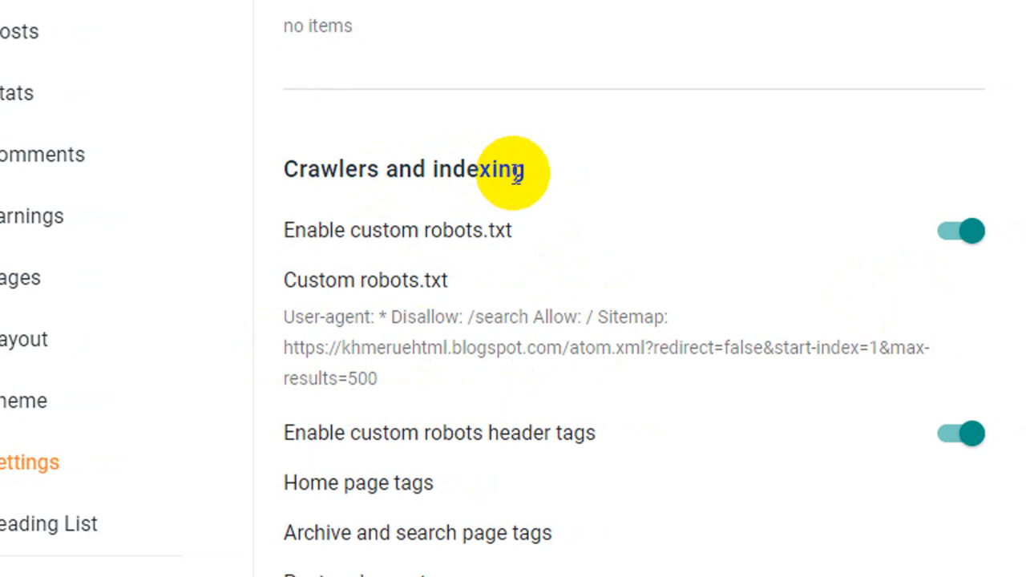
left_click(393, 10)
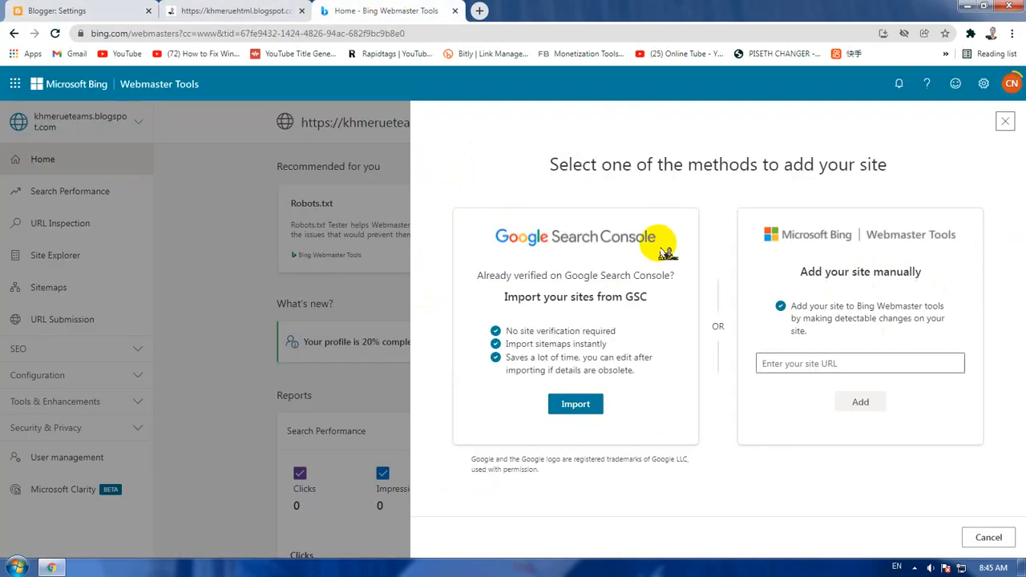
left_click(242, 11)
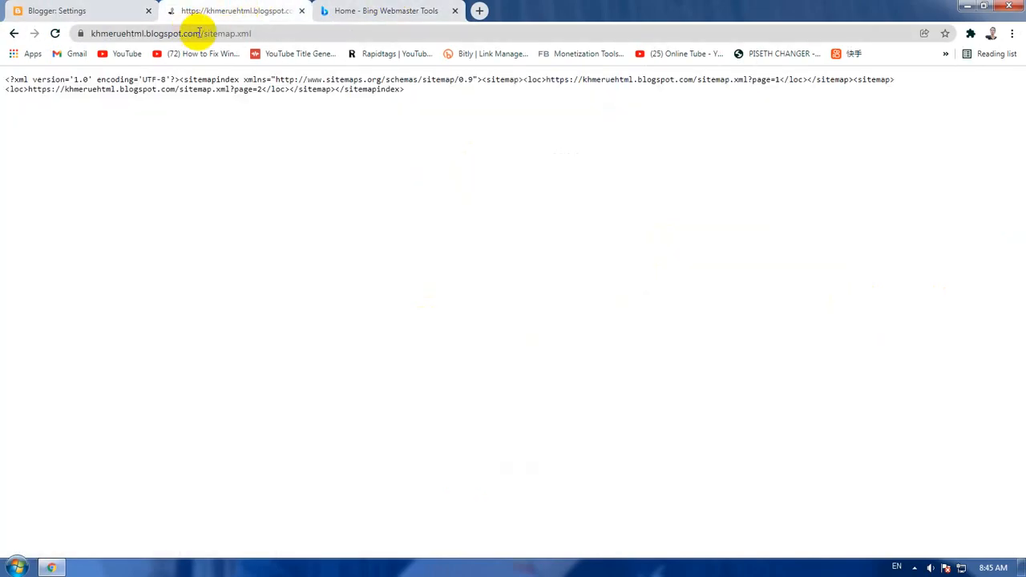
left_click_drag(201, 34, 38, 34)
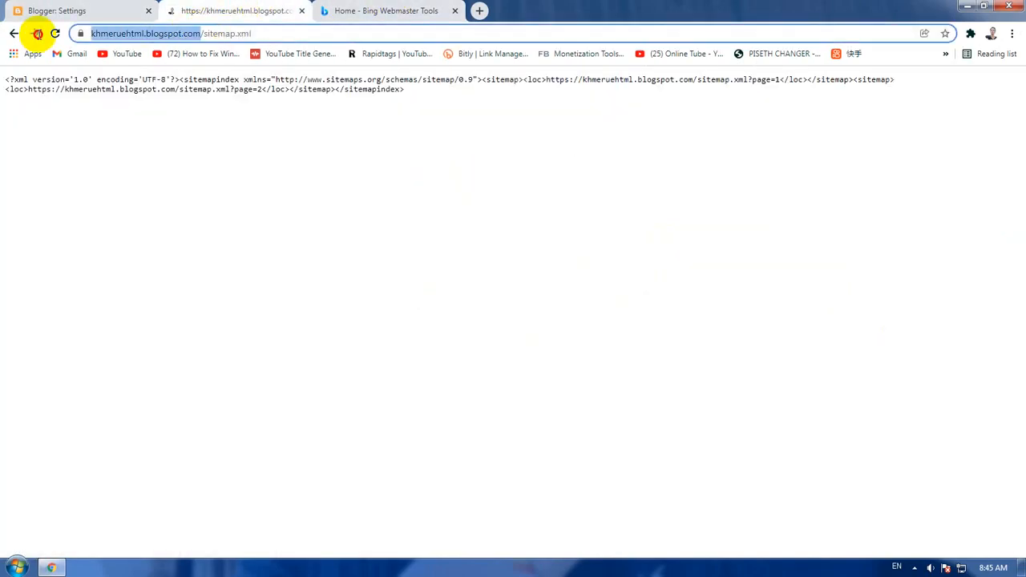
right_click(167, 35)
left_click(200, 80)
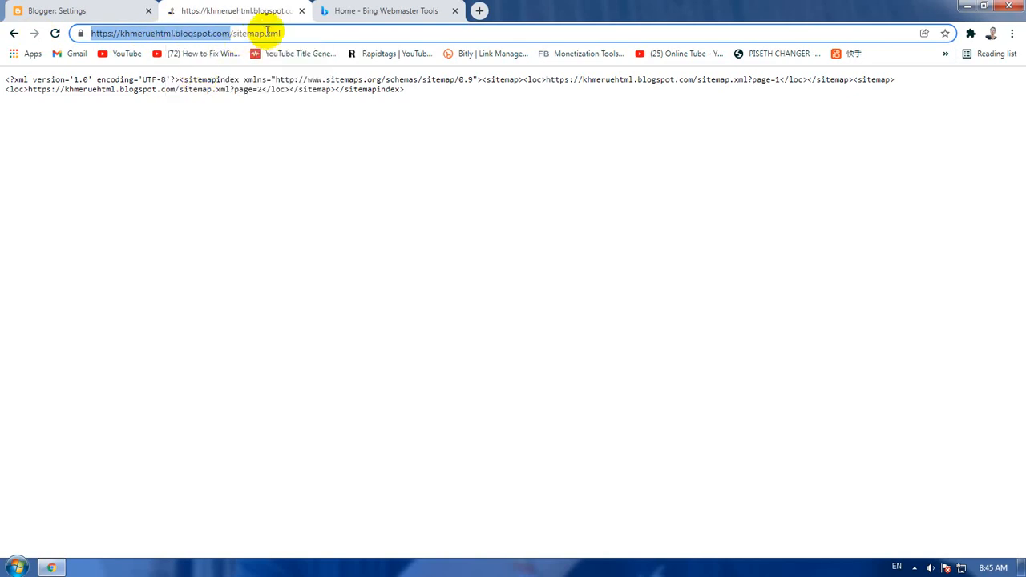
left_click(375, 15)
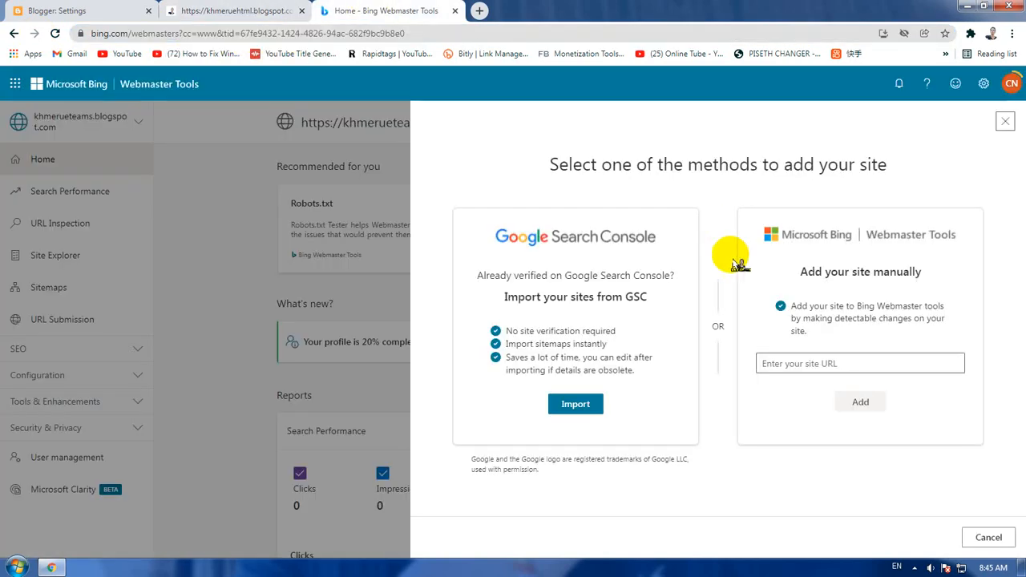
left_click(815, 365)
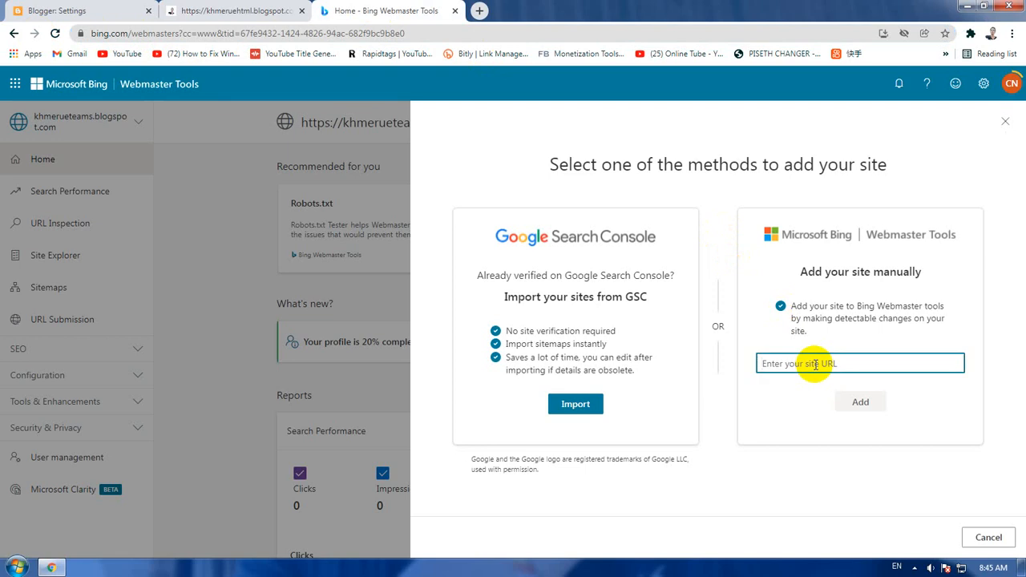
right_click(815, 365)
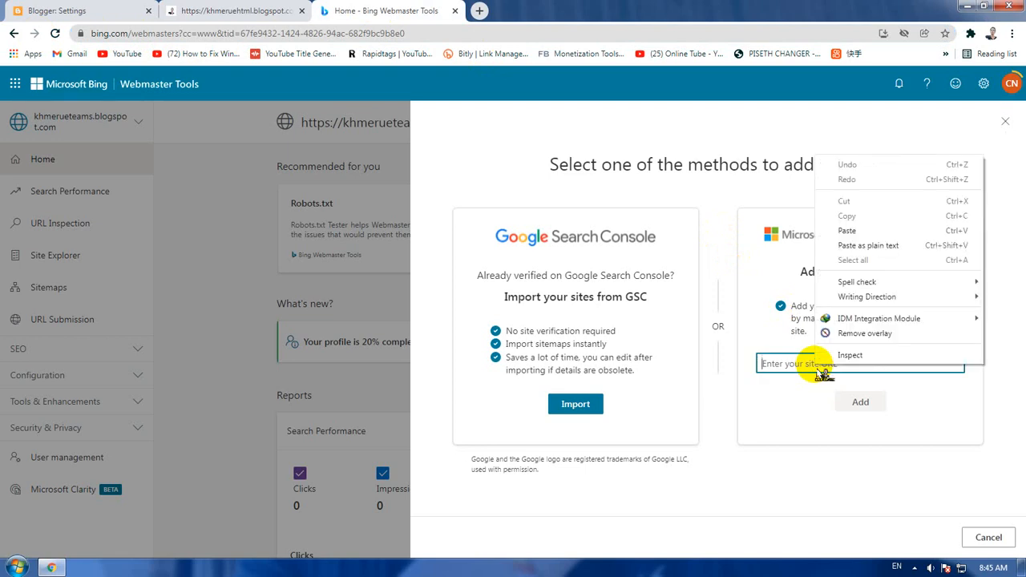
left_click(854, 230)
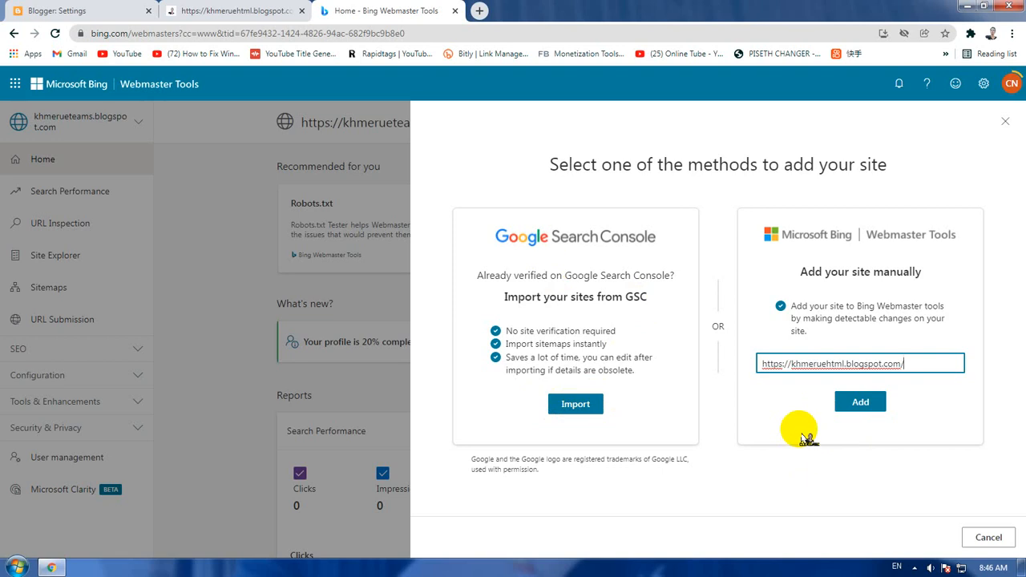
left_click(962, 421)
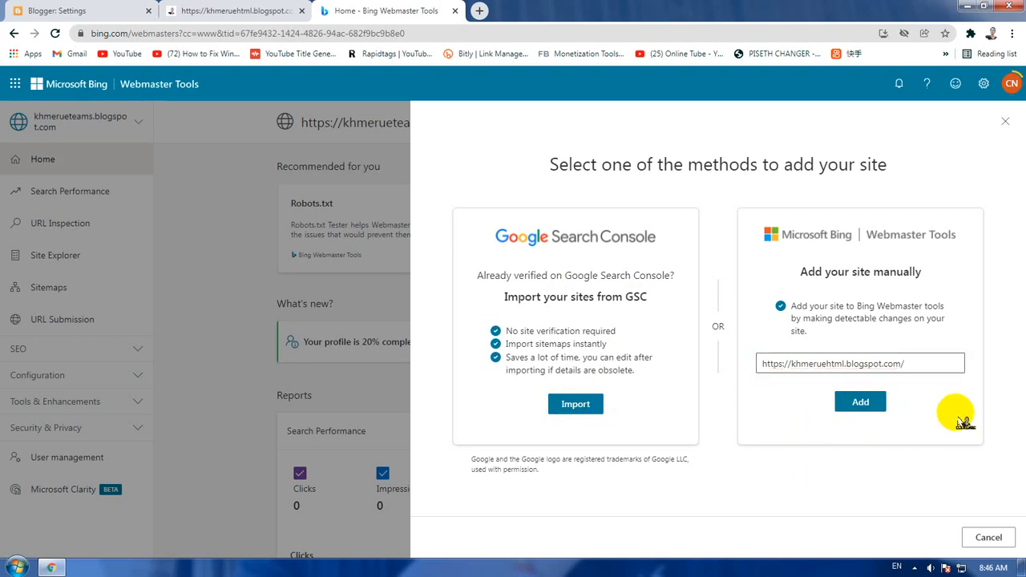
left_click(870, 409)
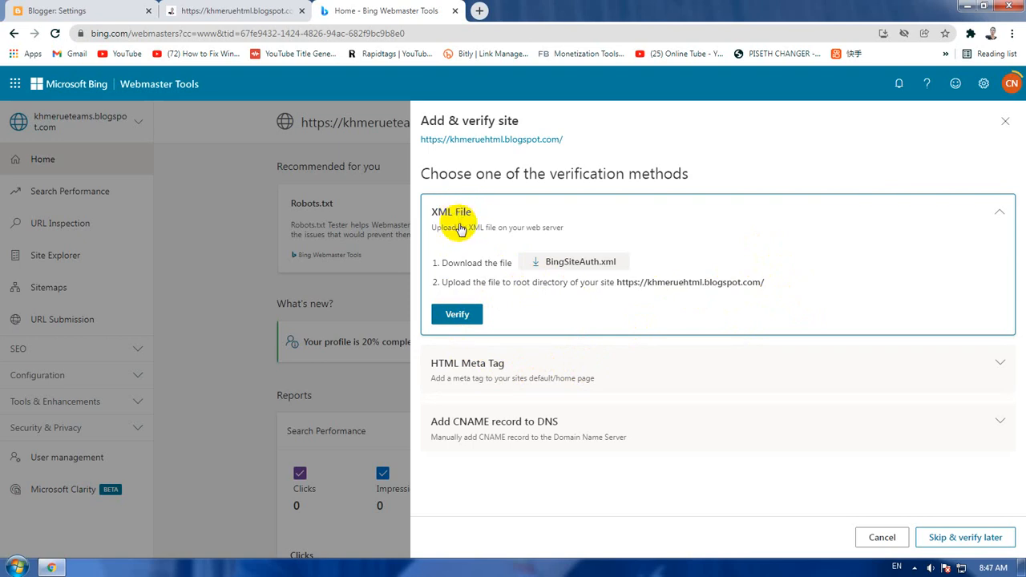
- Review the HTML Meta Tag verification method for the new site, and collapse its details
left_click(492, 367)
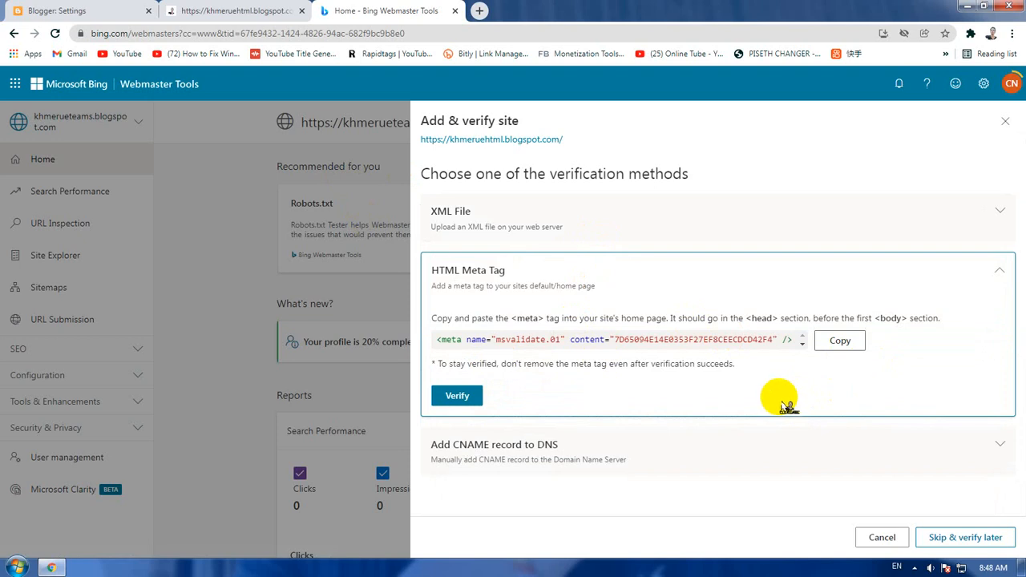
left_click(1007, 272)
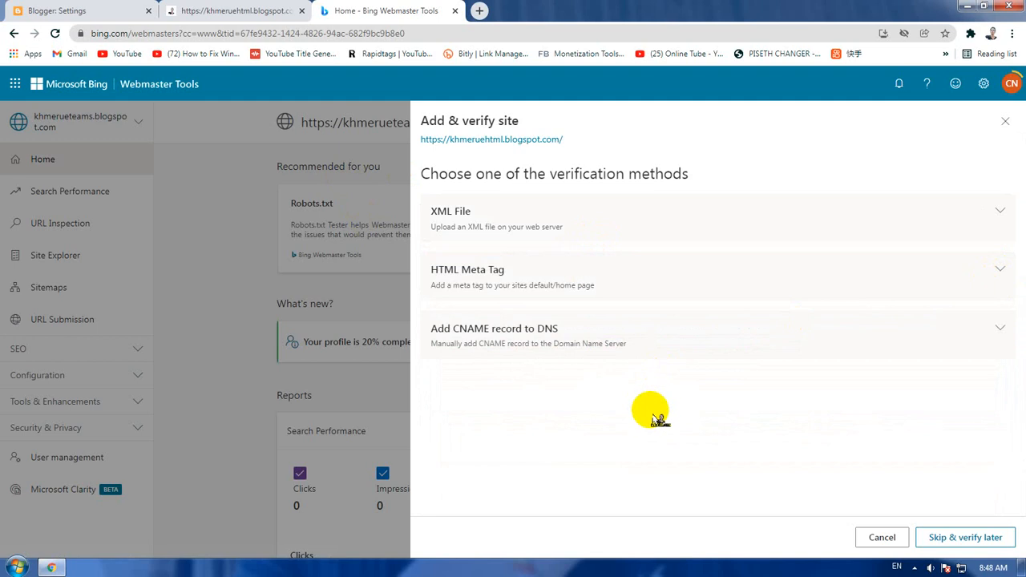
- Review the CNAME record and XML File verification methods for the new site, and collapse their details
left_click(503, 345)
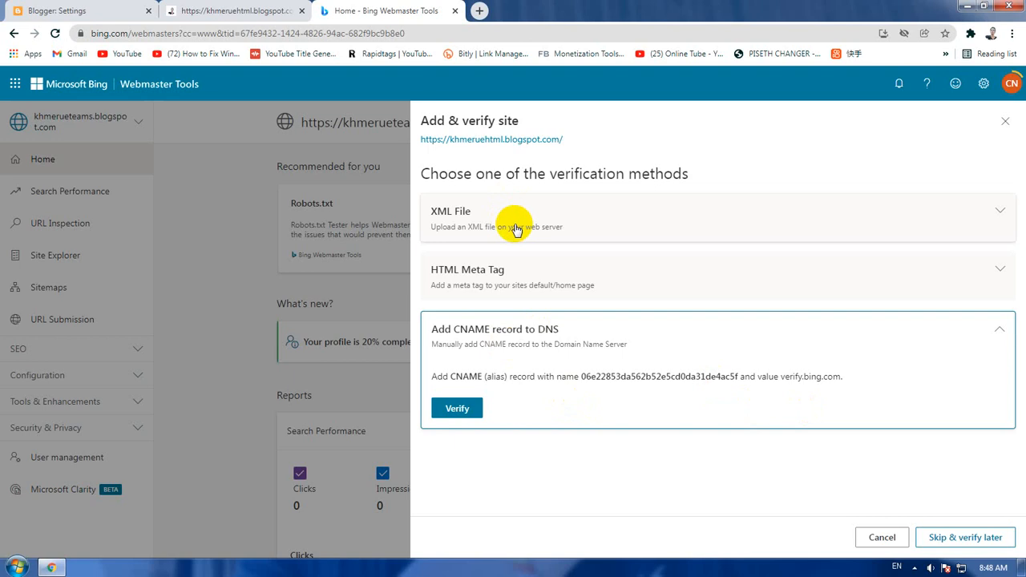
left_click(596, 227)
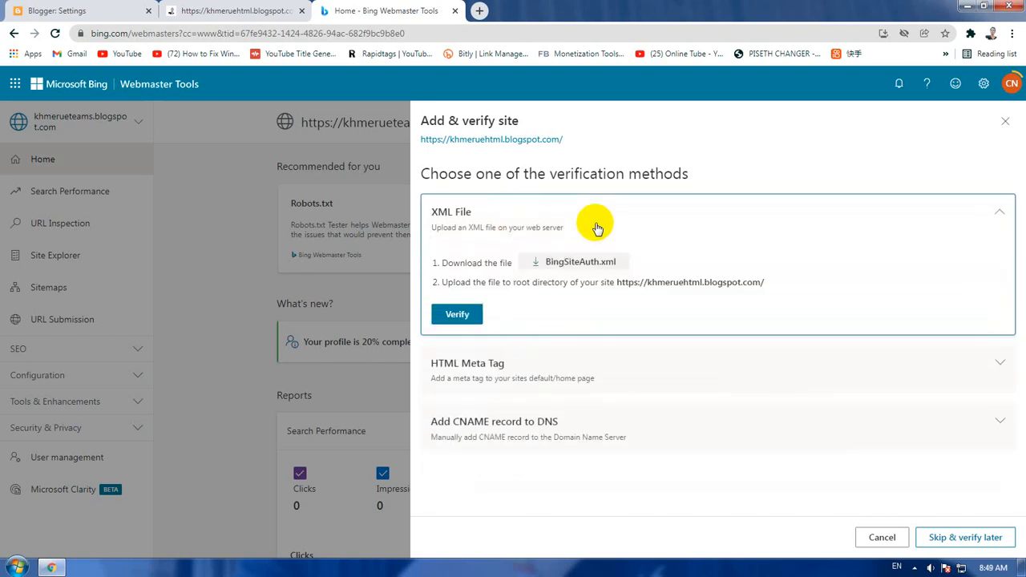
left_click(437, 212)
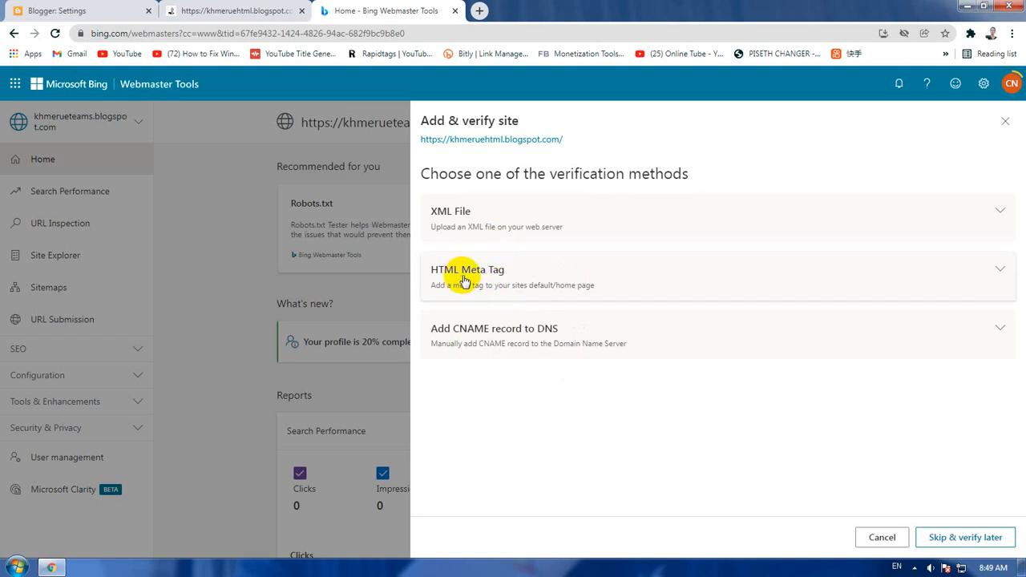
- Expand the HTML Meta Tag verification method and copy its msvalidate.01 meta tag
left_click(529, 280)
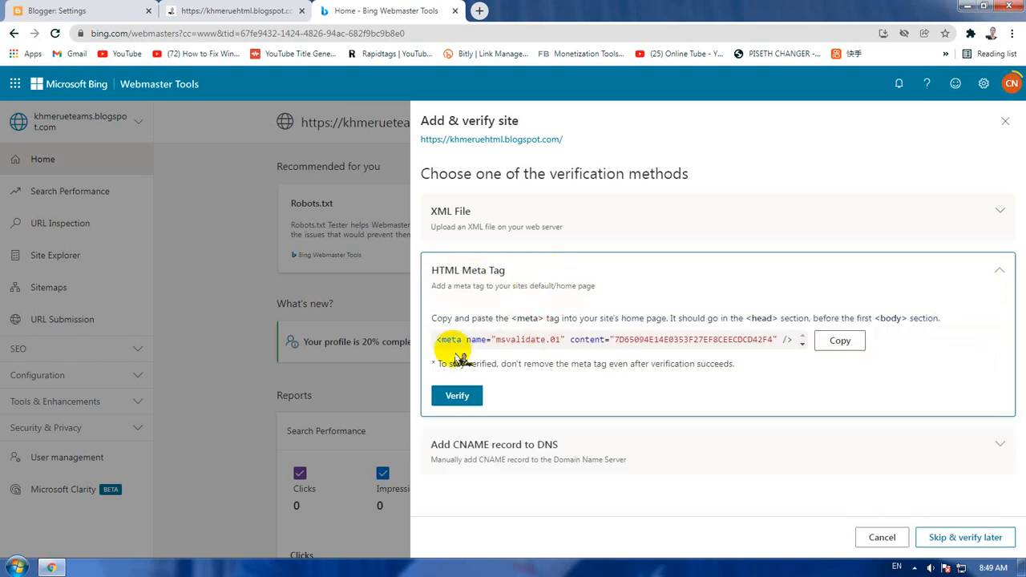
left_click_drag(436, 338, 793, 339)
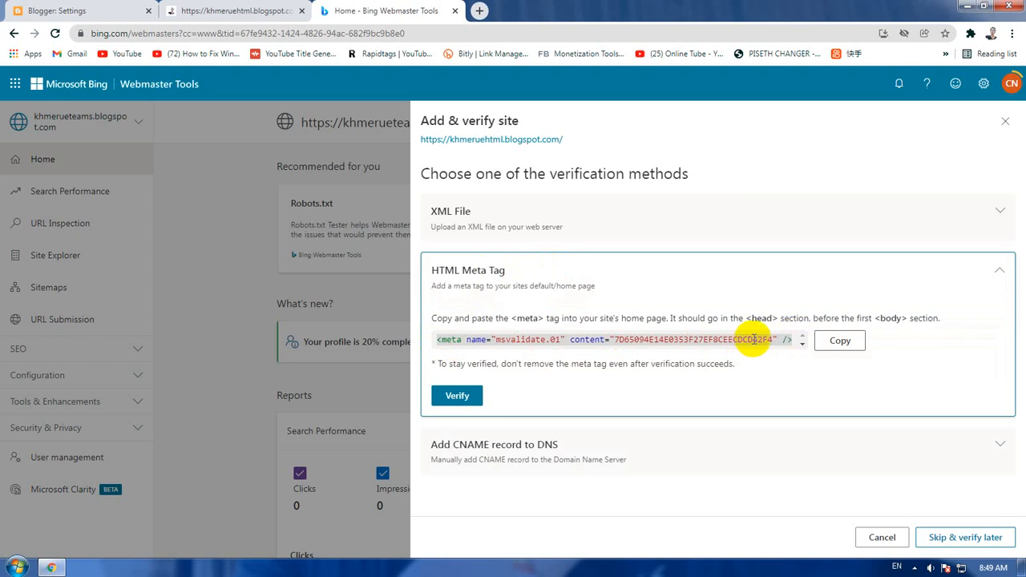
left_click(840, 343)
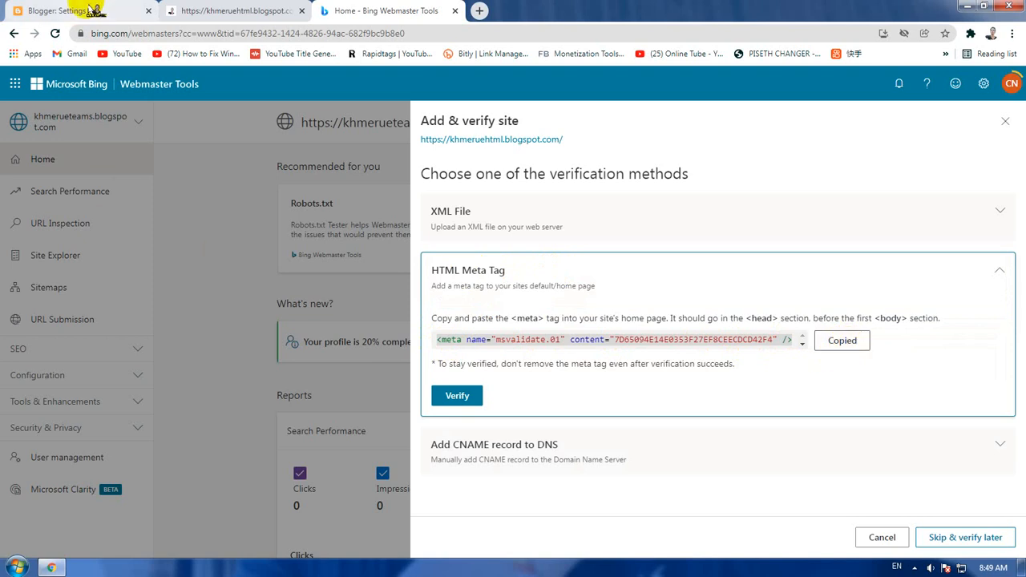
- Switch to Blogger and open the blog's current theme for HTML editing
left_click(64, 11)
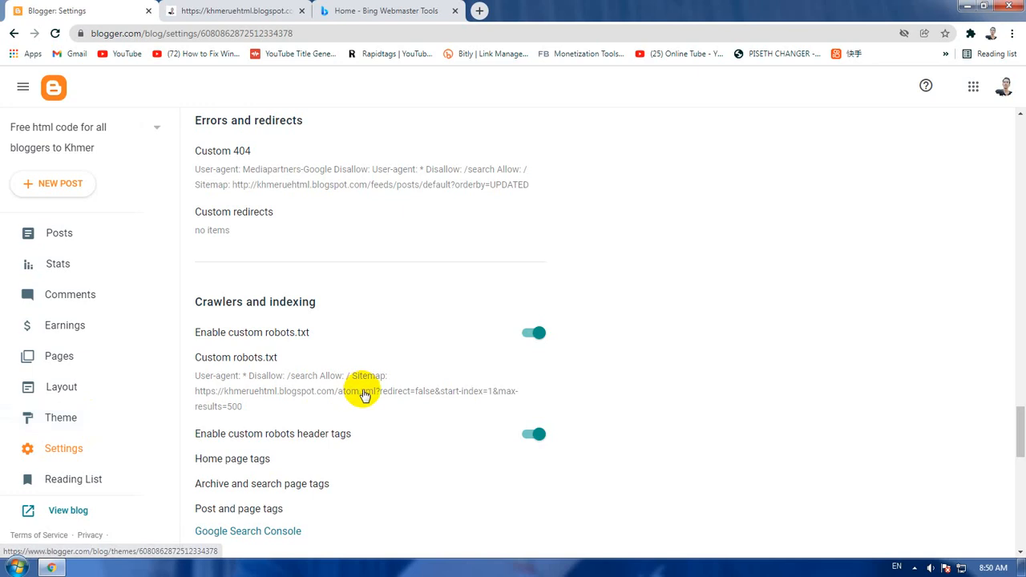
left_click(72, 421)
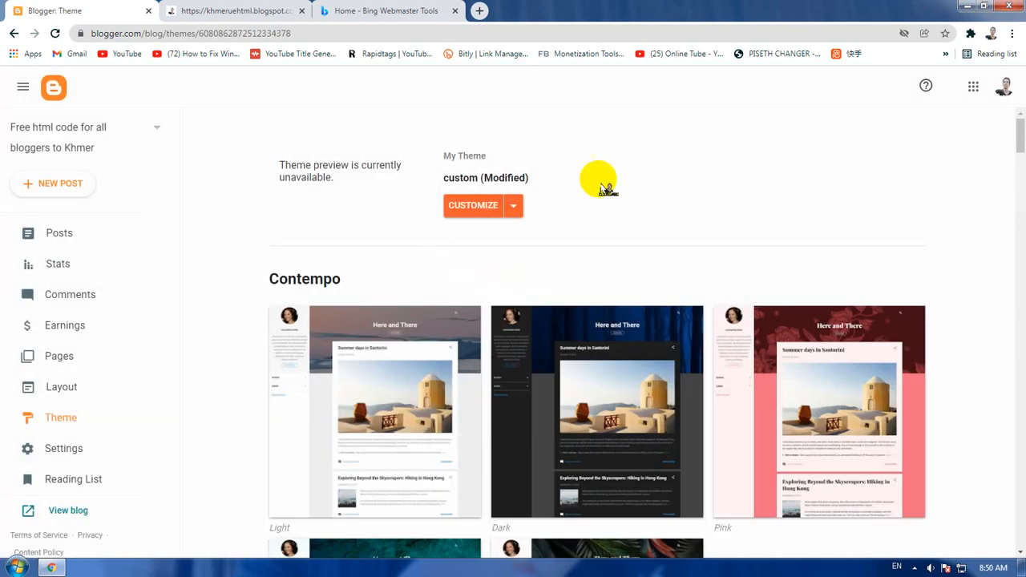
left_click(512, 207)
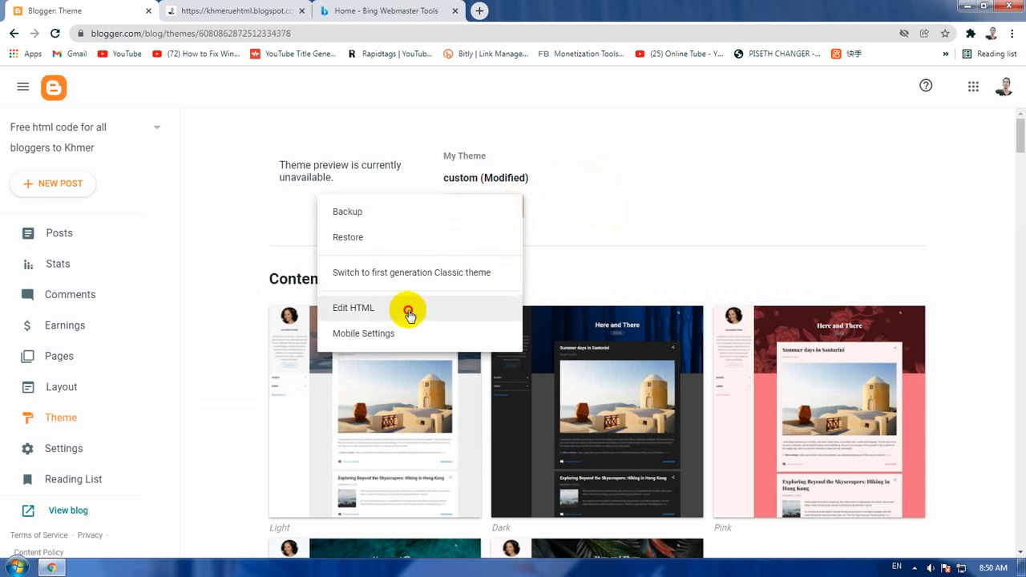
left_click(408, 312)
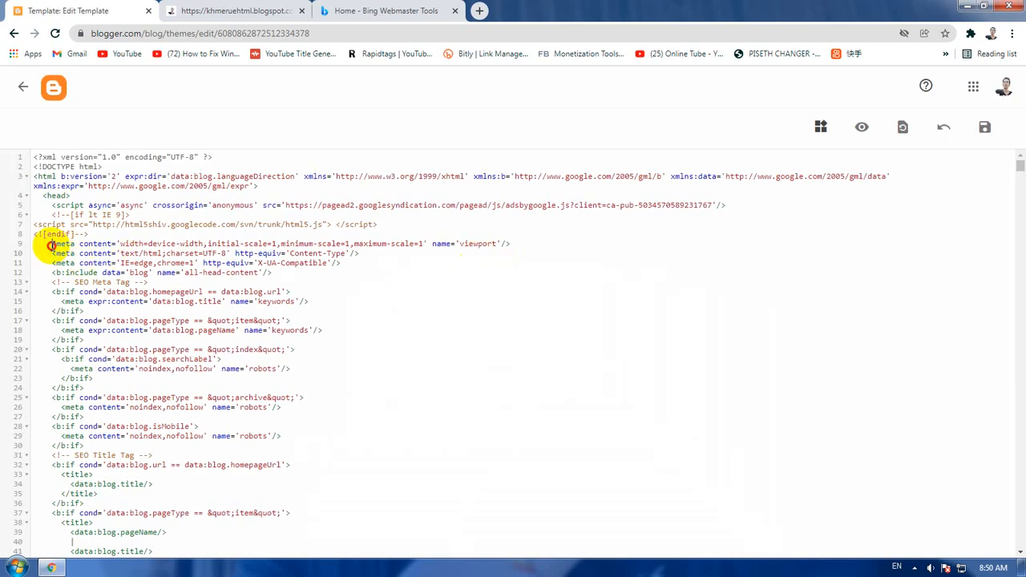
- Insert an empty line in the theme's head section, between the <![endif]--> line and the viewport meta tag
left_click_drag(49, 244, 379, 276)
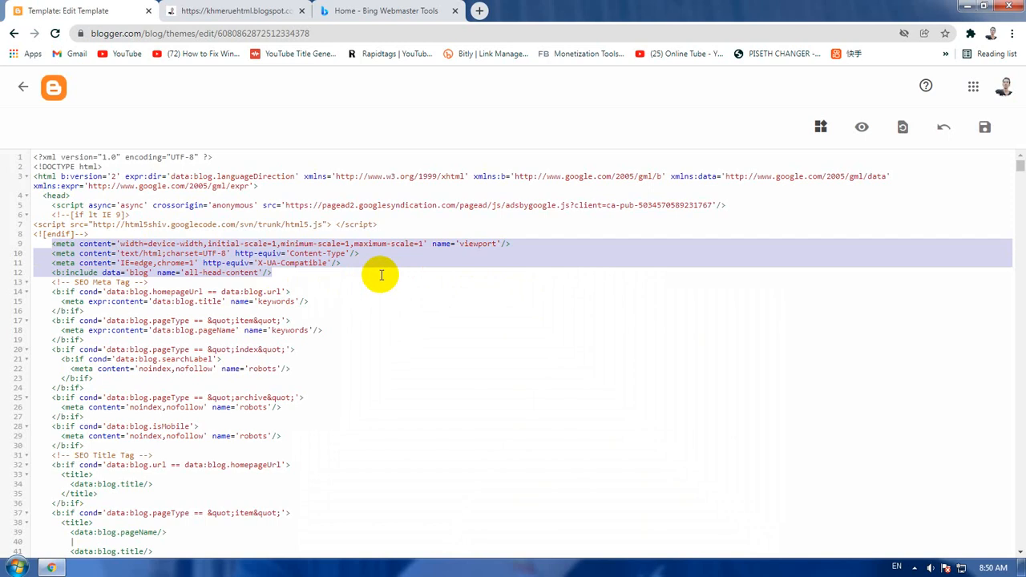
left_click(90, 233)
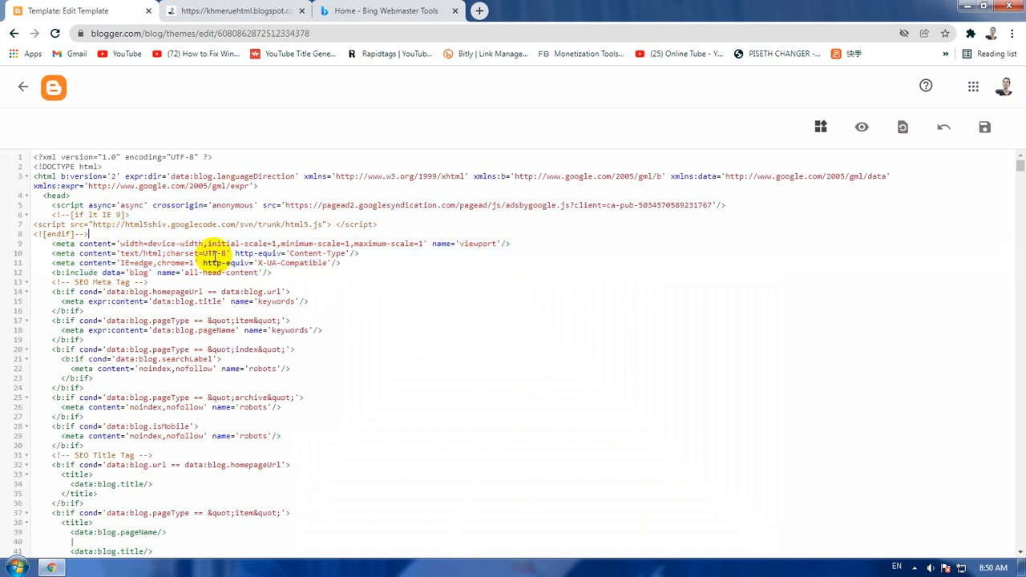
left_click(390, 11)
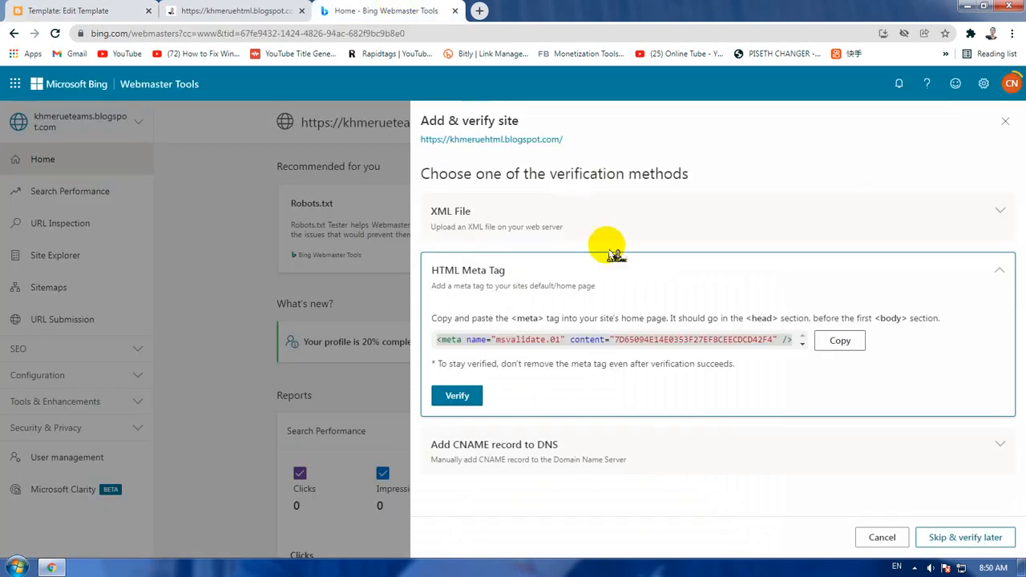
left_click(26, 10)
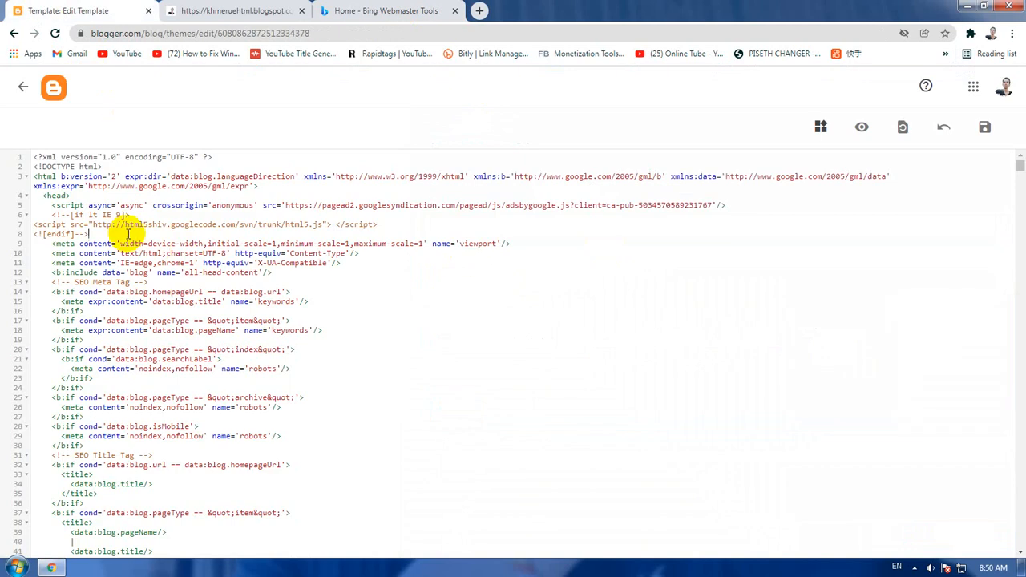
key("Return")
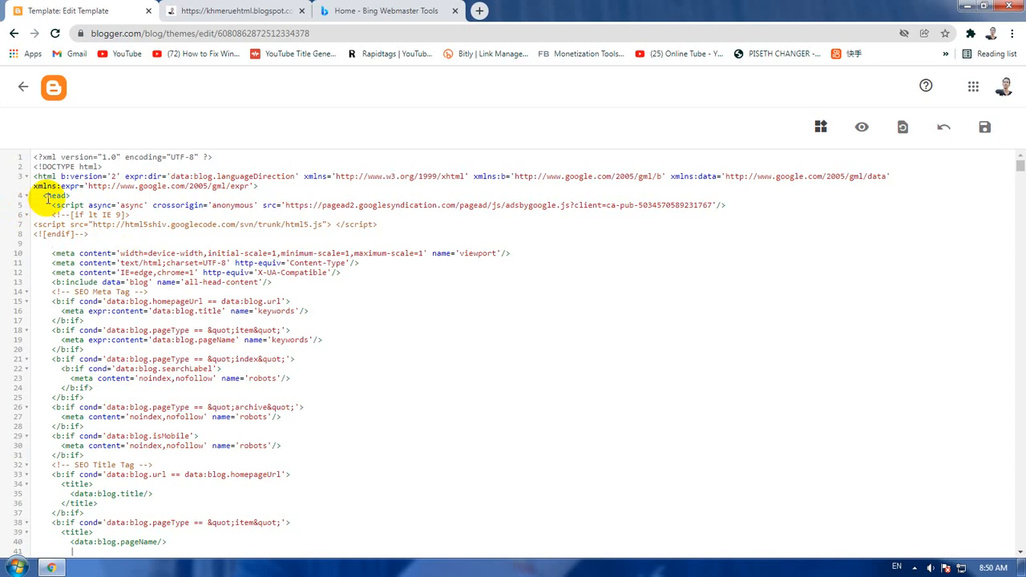
- Paste the Bing verification meta tag into the empty line within the head section, save the theme, and leave the HTML editor
left_click_drag(41, 198, 69, 195)
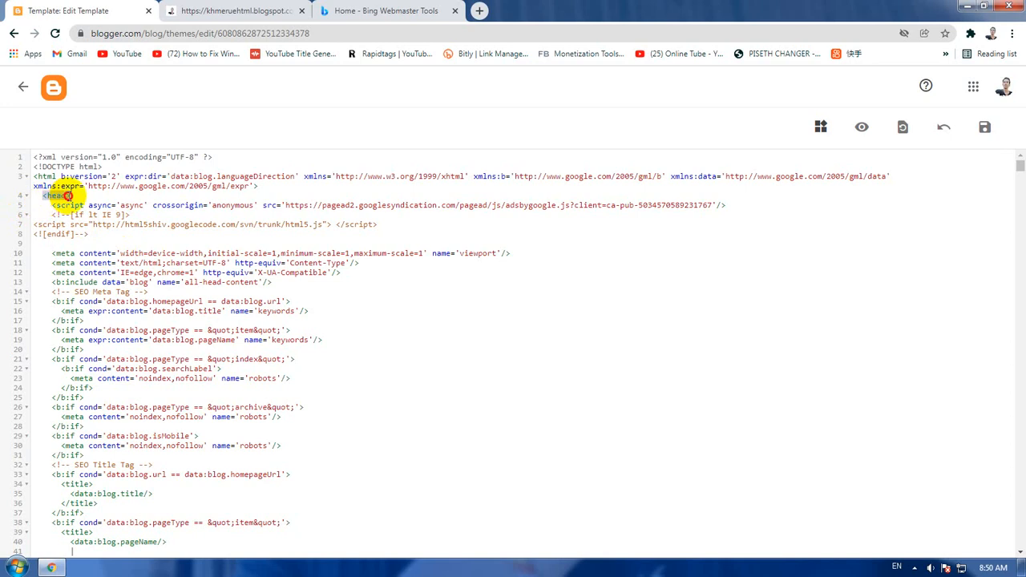
left_click(95, 243)
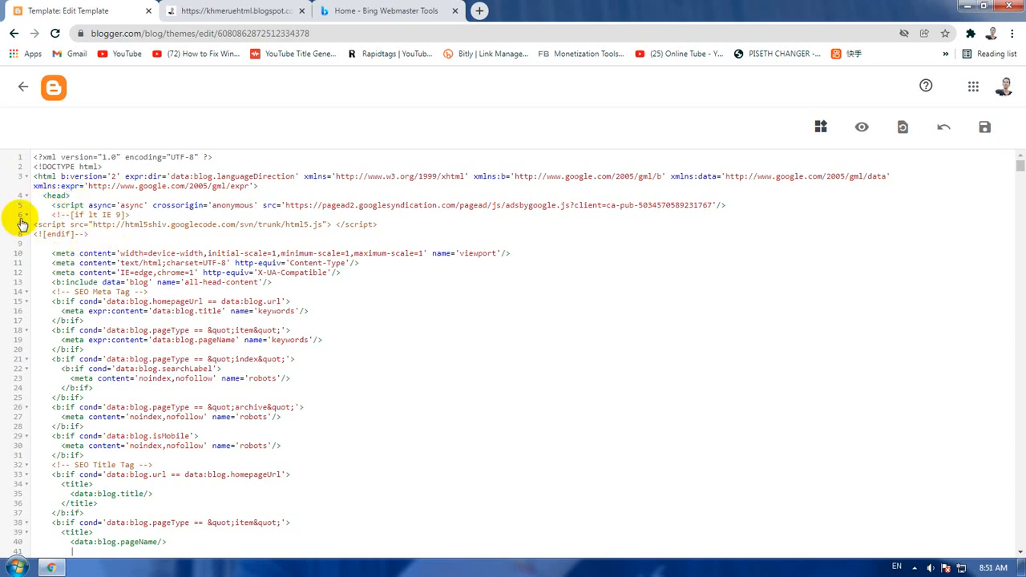
left_click_drag(43, 197, 87, 197)
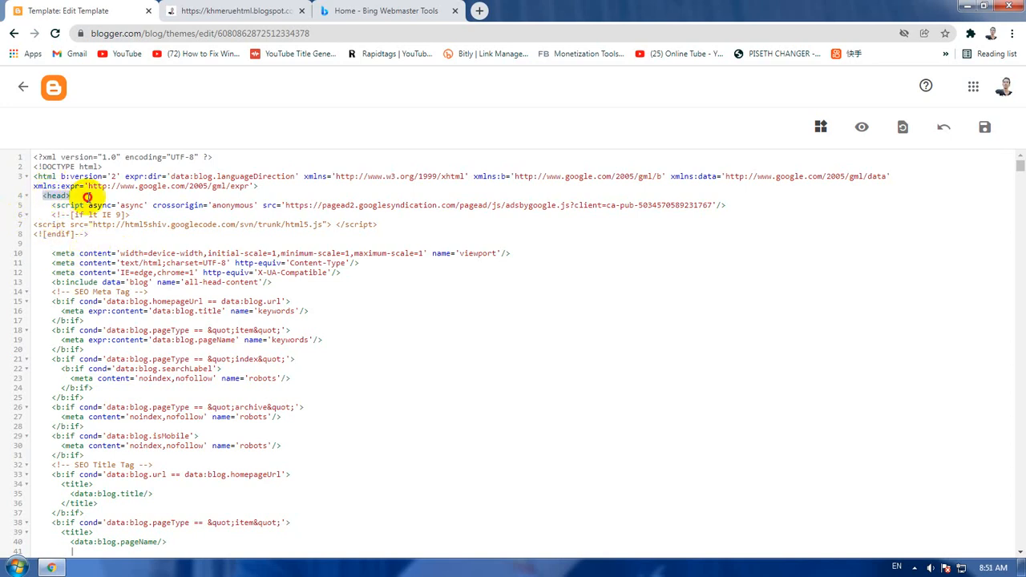
left_click(75, 245)
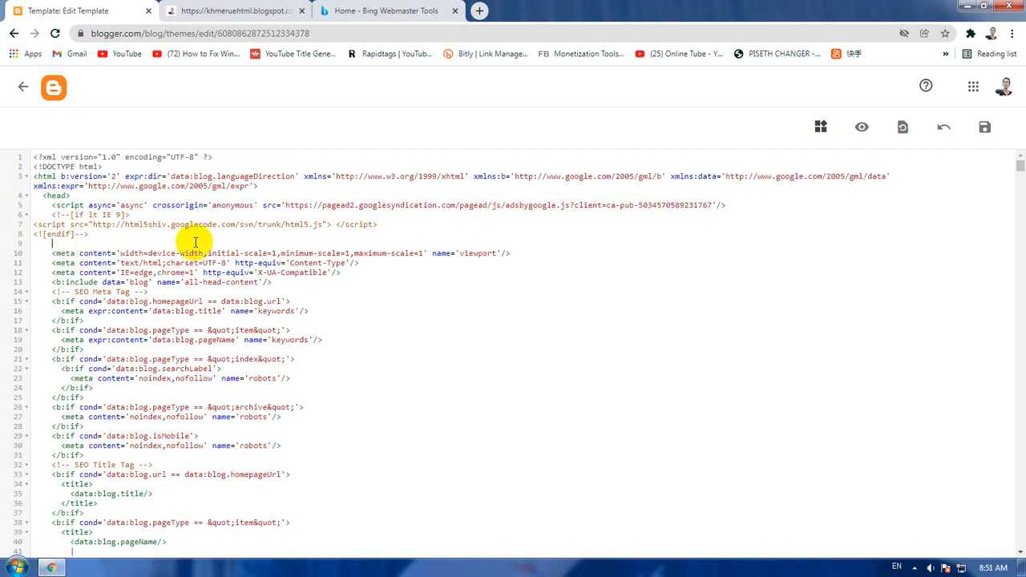
right_click(194, 242)
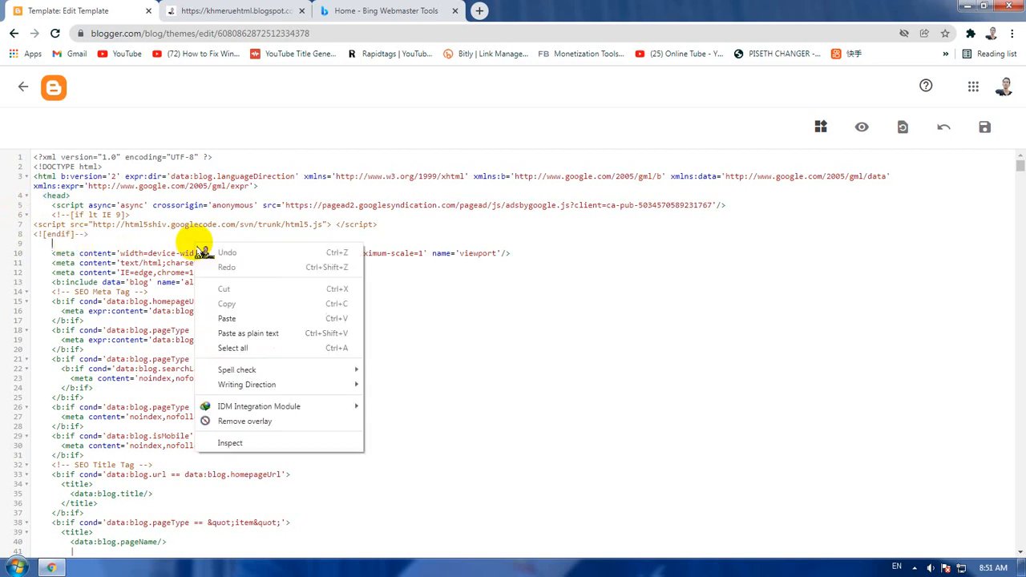
left_click(218, 316)
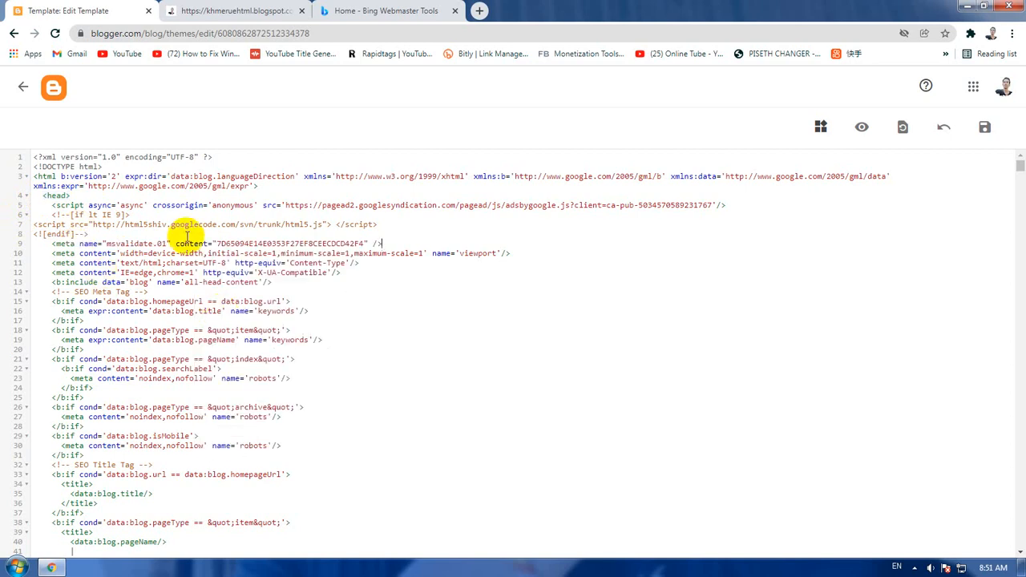
left_click(983, 128)
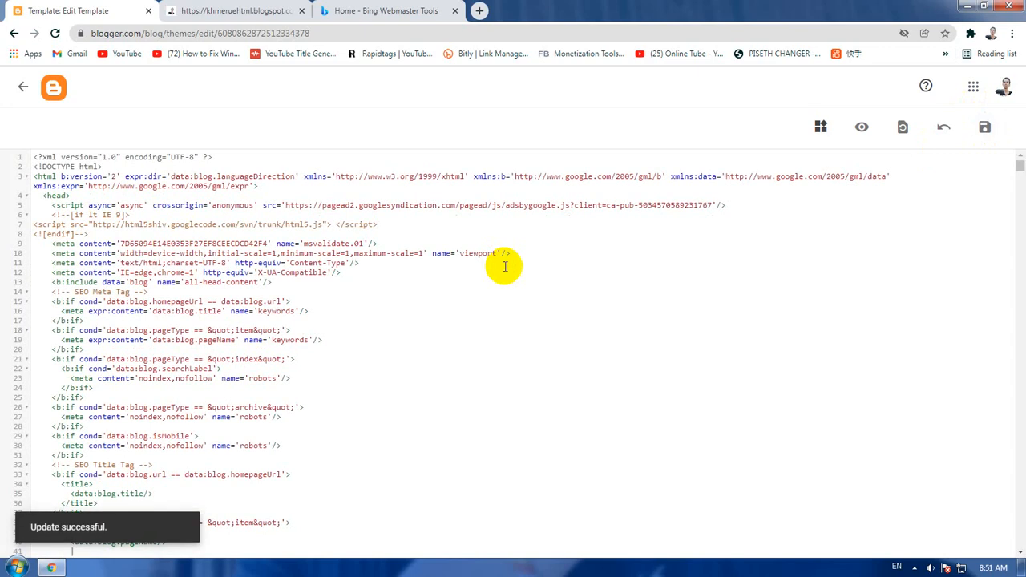
left_click(23, 86)
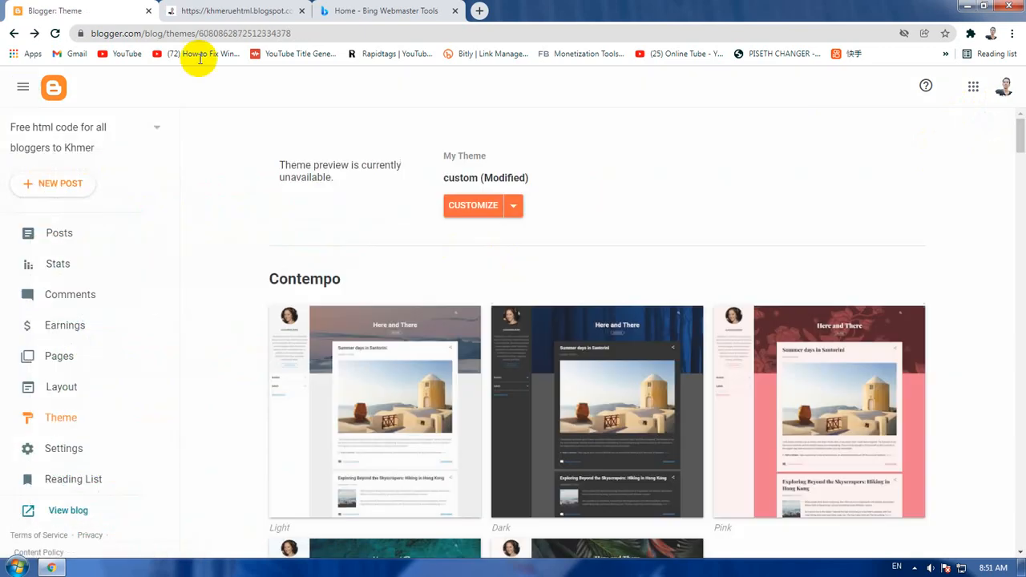
- Return to Bing Webmaster Tools, verify the site with the HTML Meta Tag method, and finish adding it
left_click(377, 10)
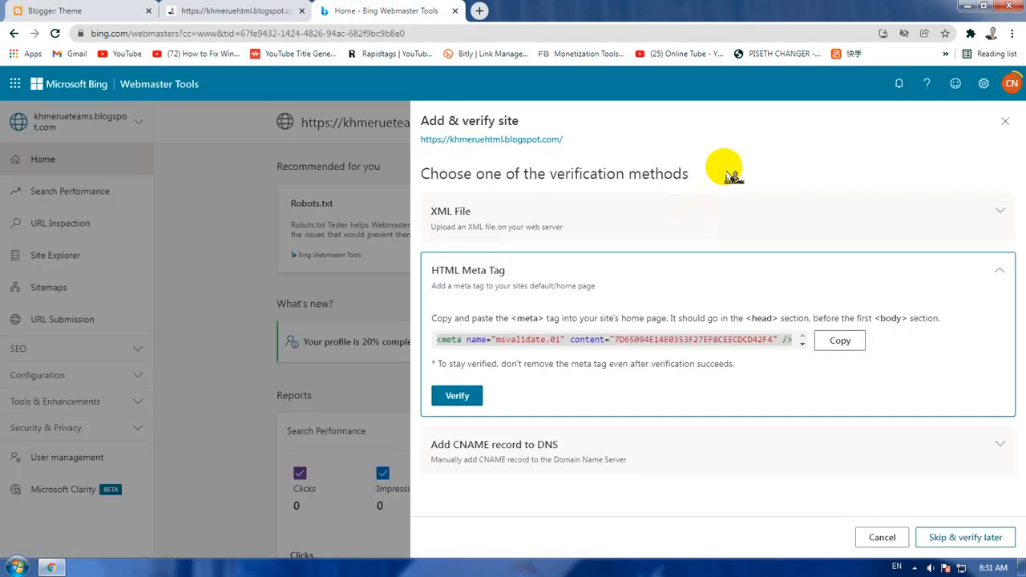
left_click(468, 397)
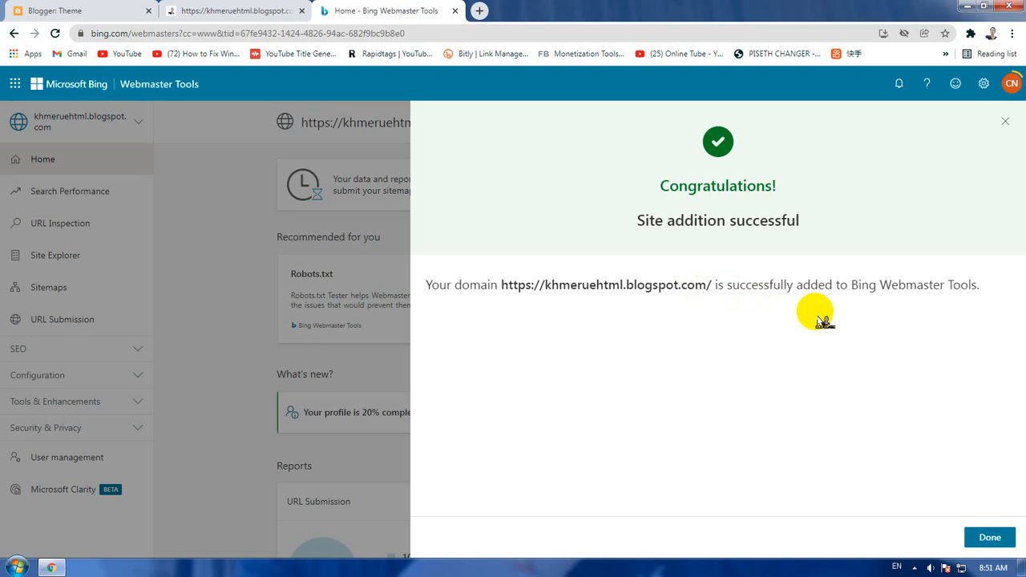
left_click(990, 539)
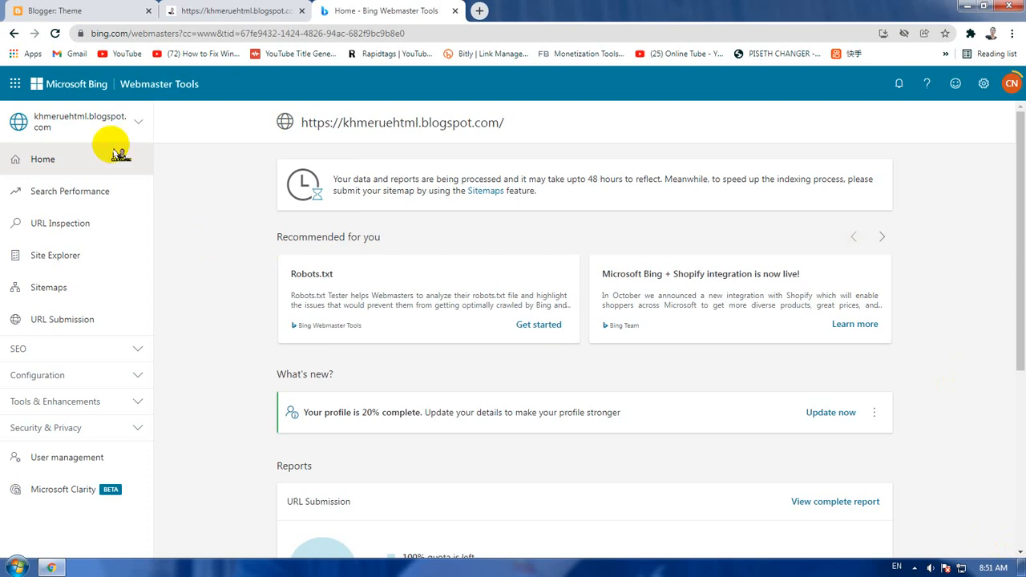
- Select the site khmeruehtml.blogspot.com and open the form for submitting a sitemap to it
left_click(102, 120)
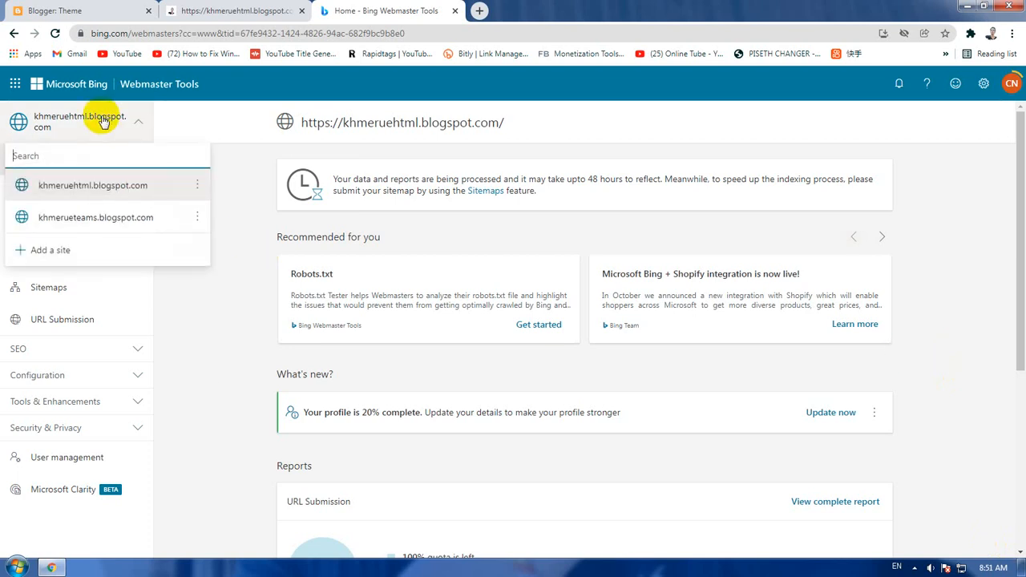
left_click(104, 188)
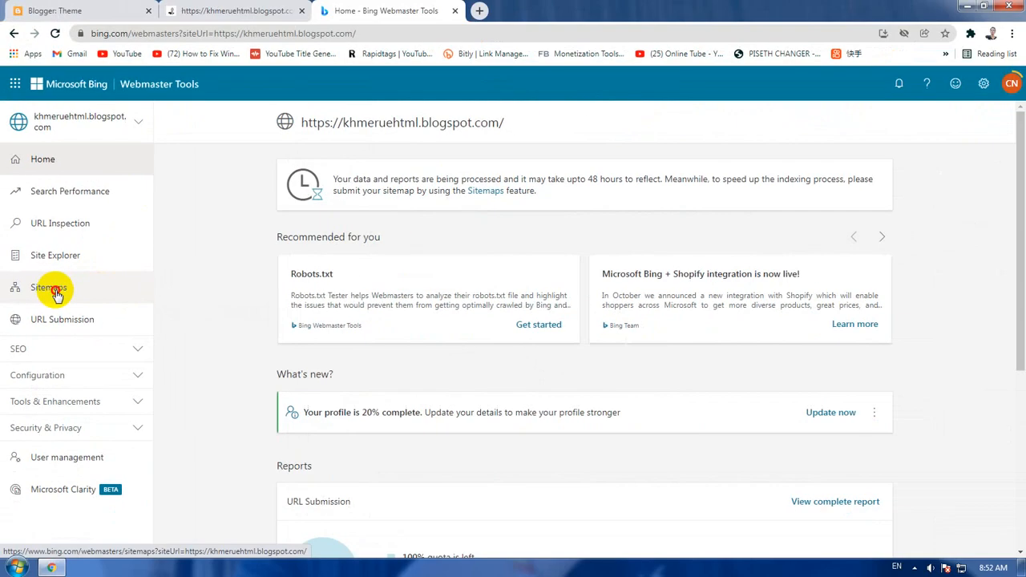
left_click(116, 298)
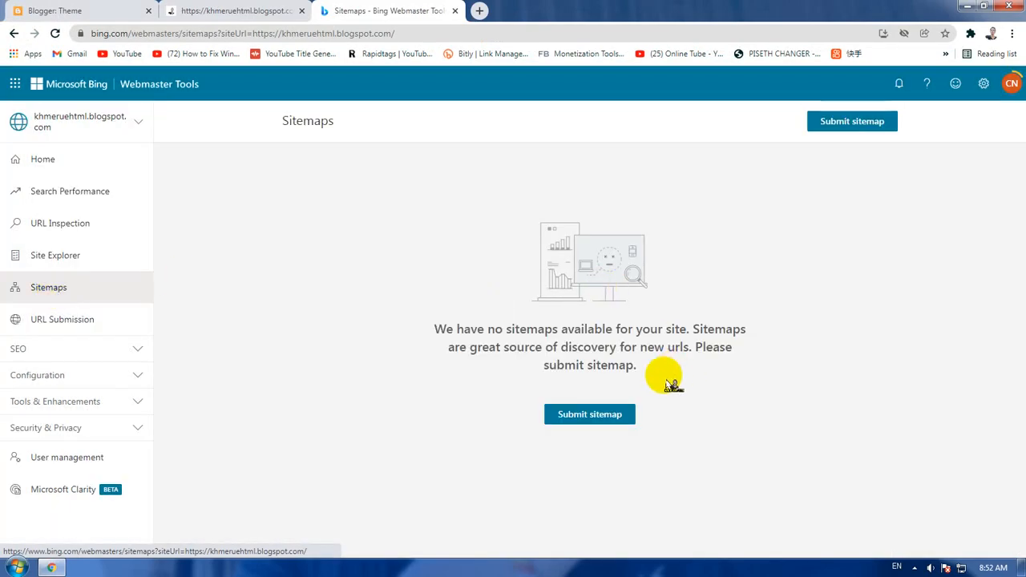
left_click(592, 416)
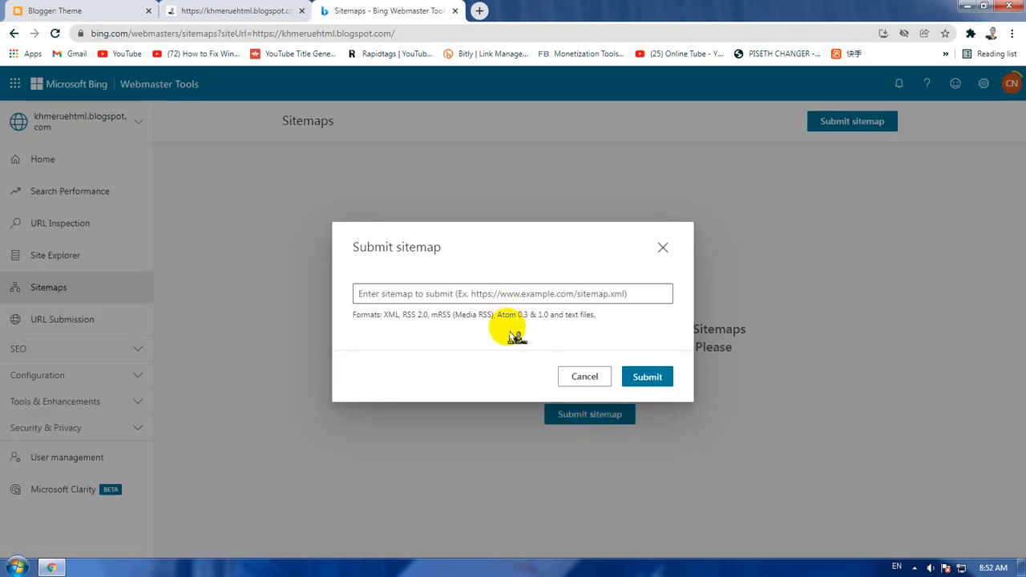
left_click(240, 10)
left_click_drag(299, 33, 58, 34)
right_click(198, 34)
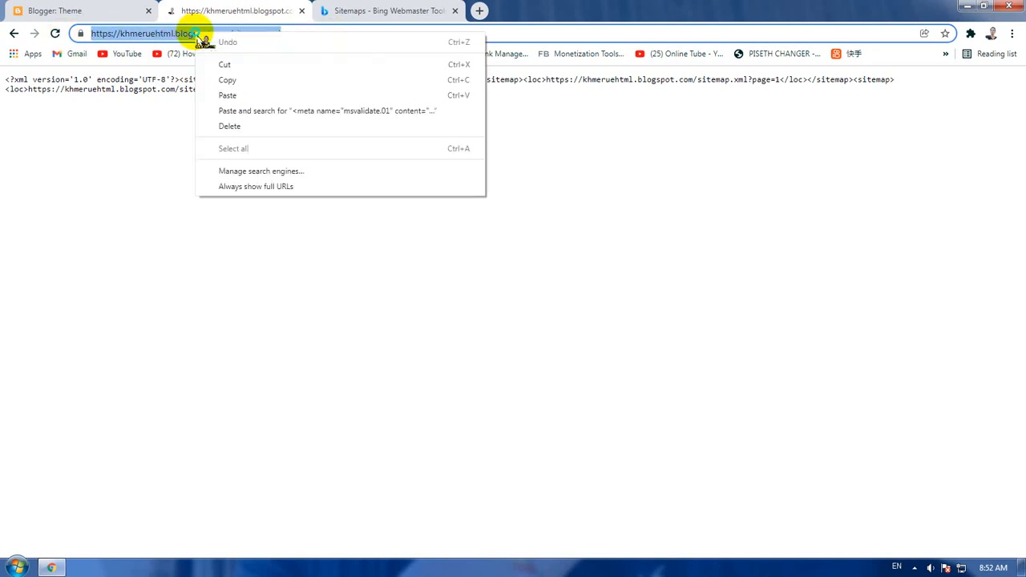
left_click(228, 80)
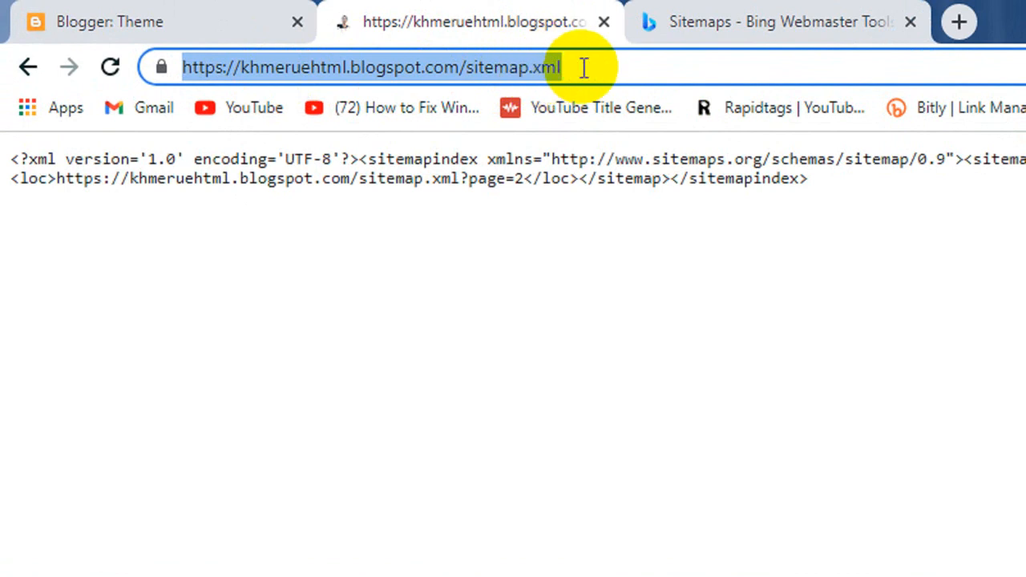
left_click(781, 23)
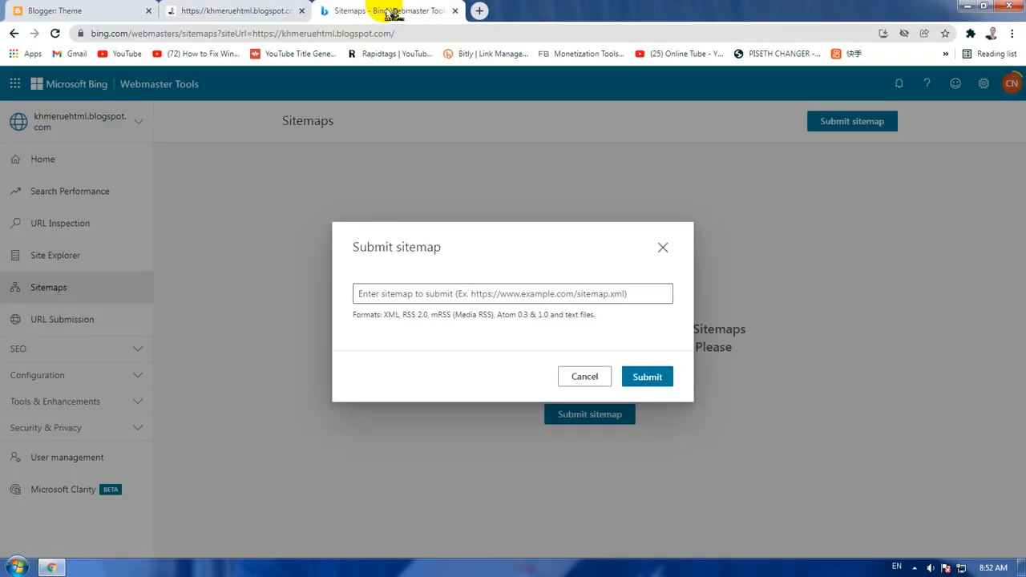
right_click(503, 291)
left_click(534, 367)
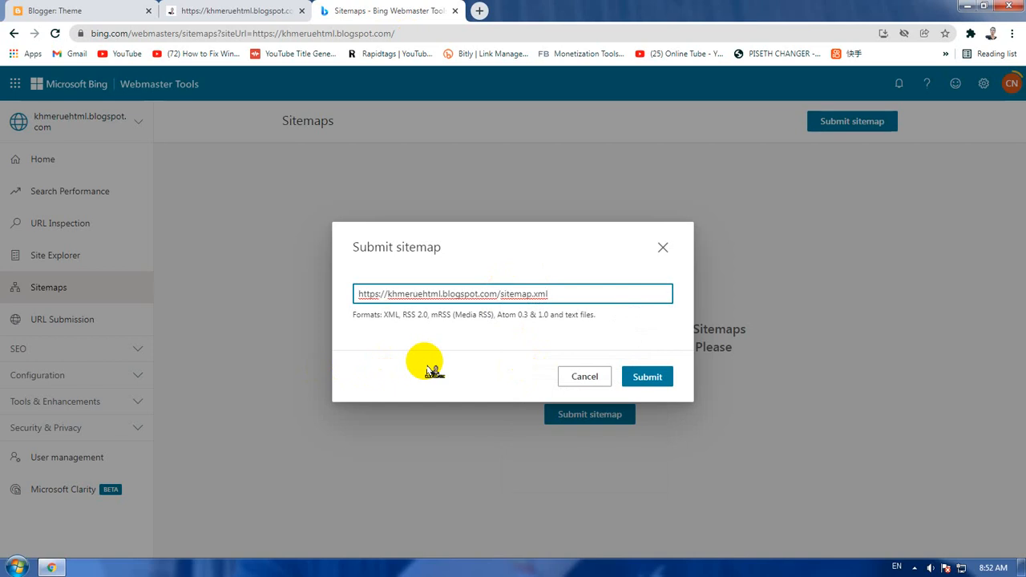
left_click(649, 377)
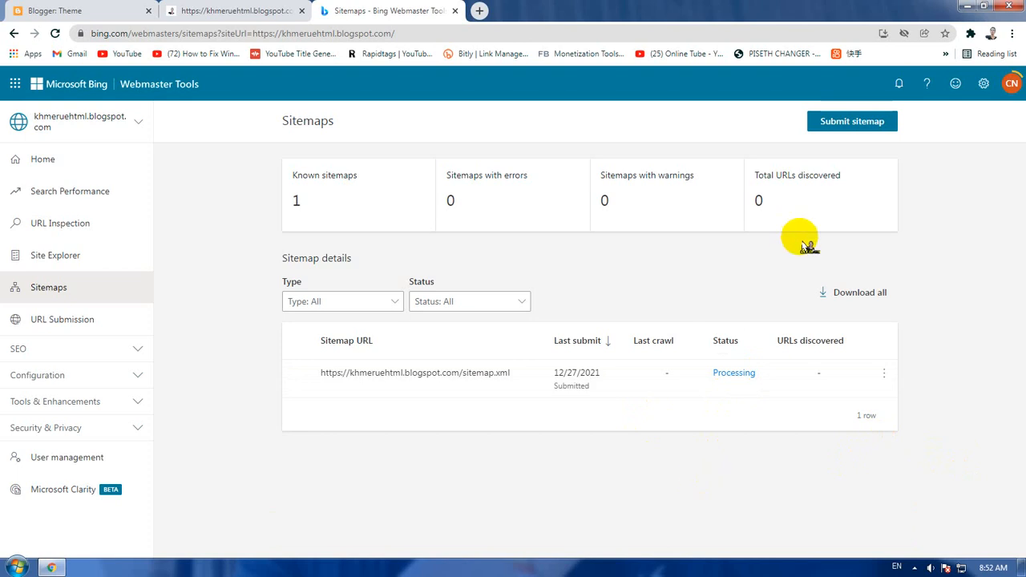
- Reselect the site khmeruehtml.blogspot.com and open the details of its submitted sitemap.xml to check the processing status
left_click(124, 122)
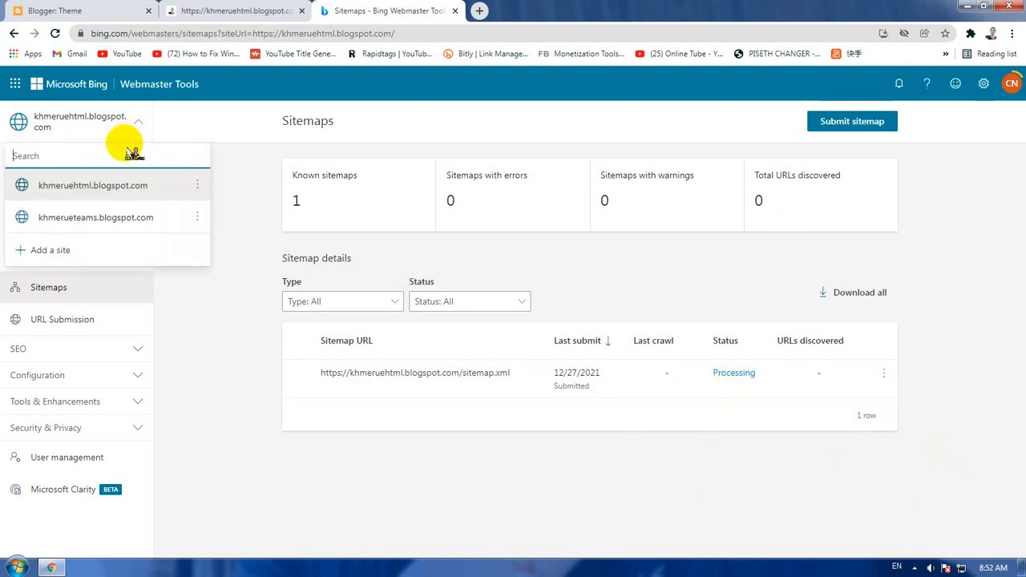
left_click(141, 191)
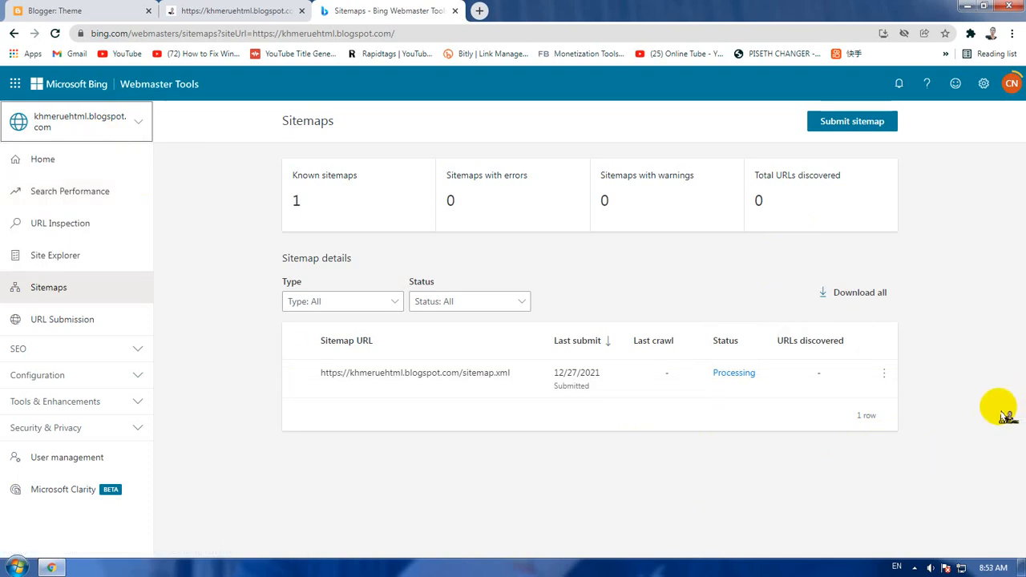
left_click(739, 376)
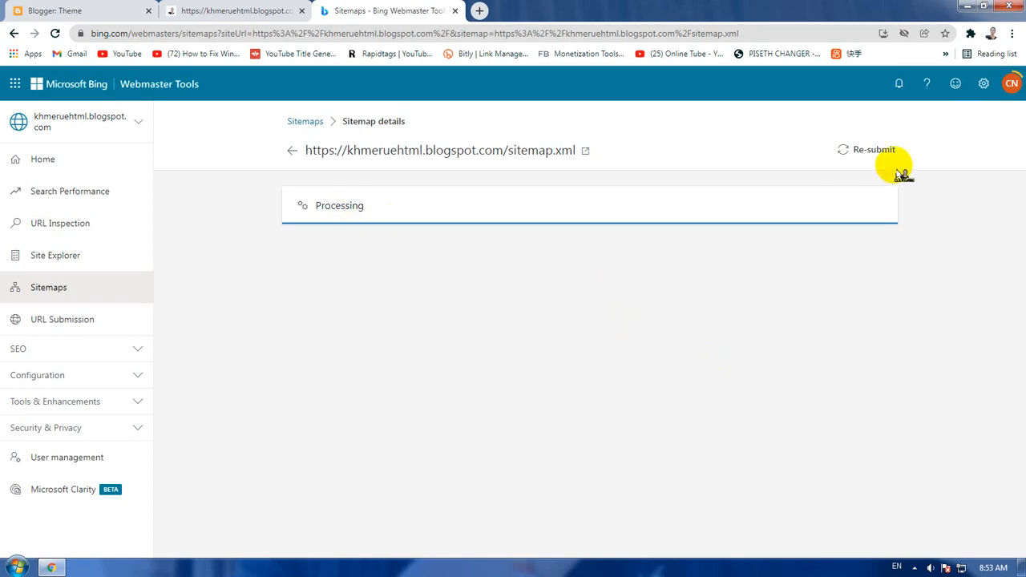
- Switch to the site khmerueteams.blogspot.com and examine the submit dates, crawl dates and statuses of its sitemaps
left_click(121, 126)
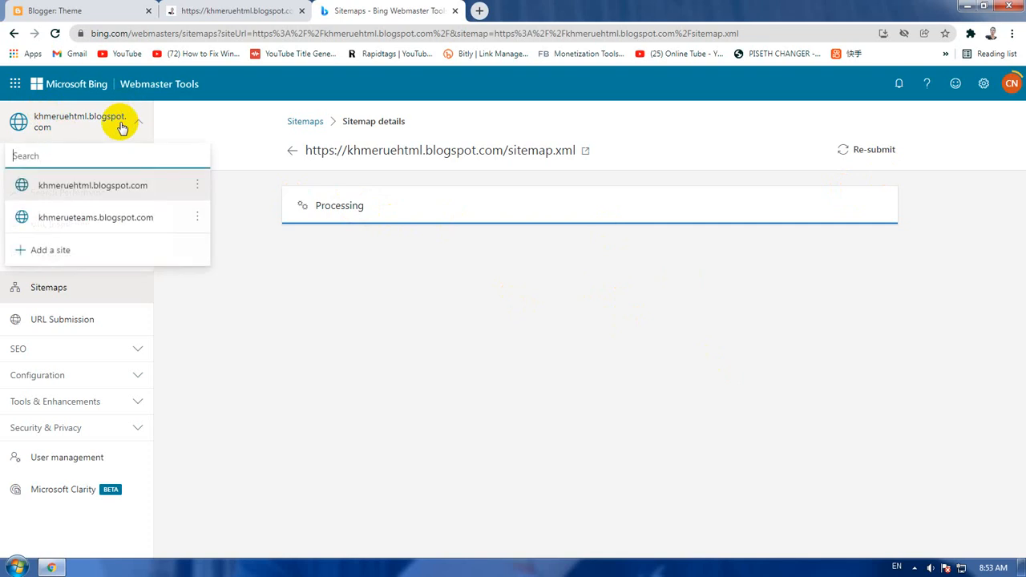
left_click(106, 218)
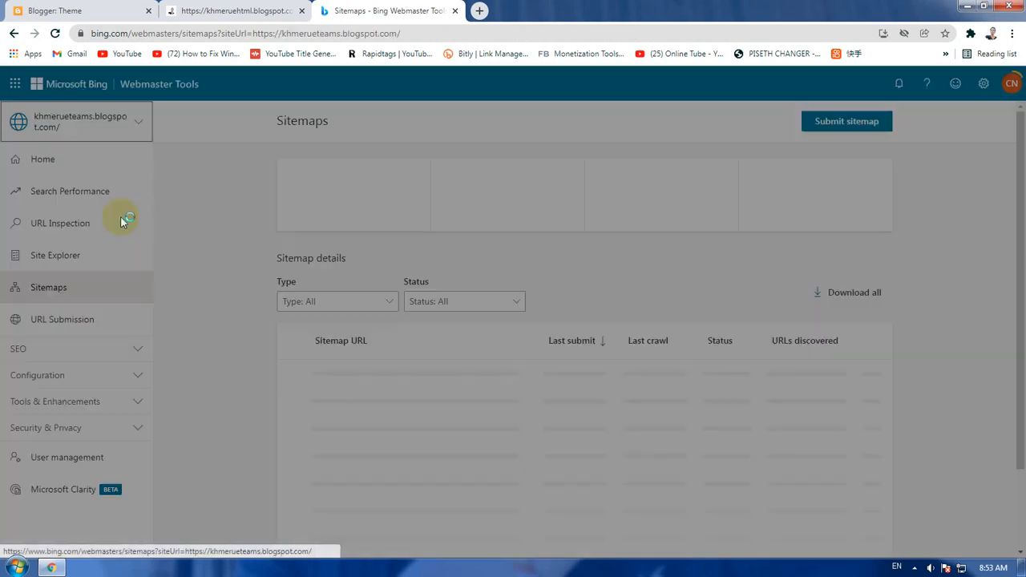
left_click(987, 378)
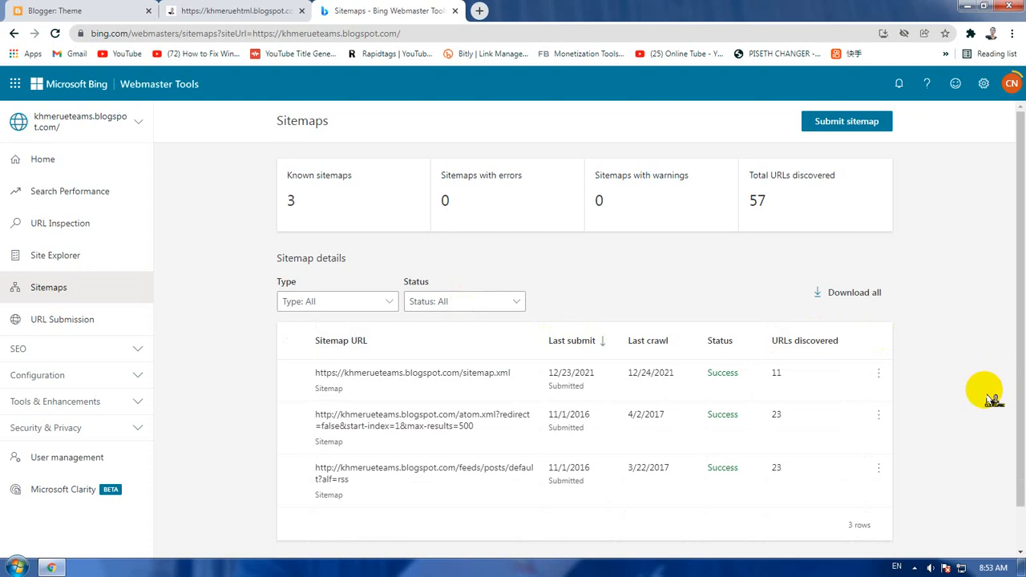
left_click(972, 423)
scroll(978, 429, "down", 2)
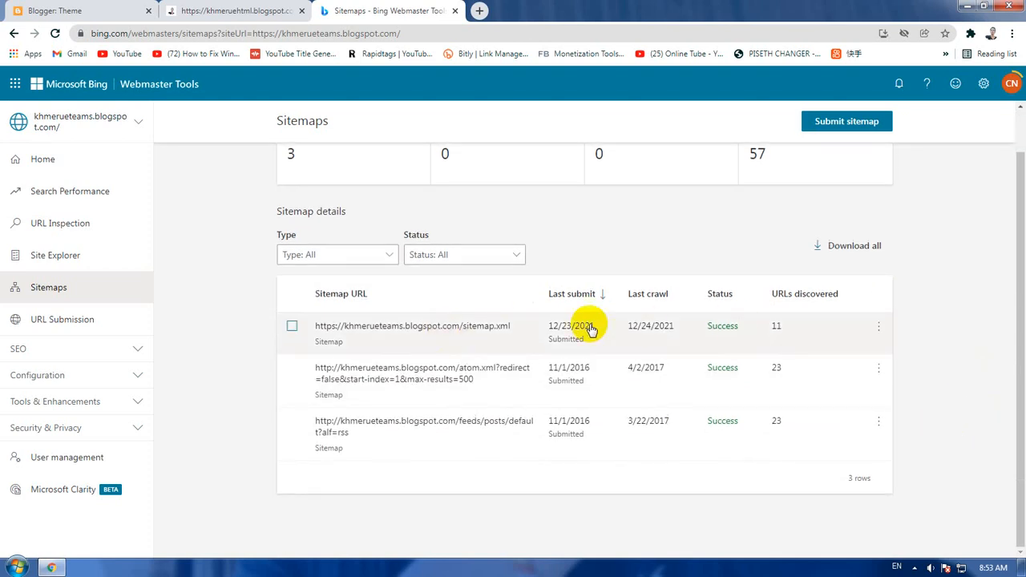